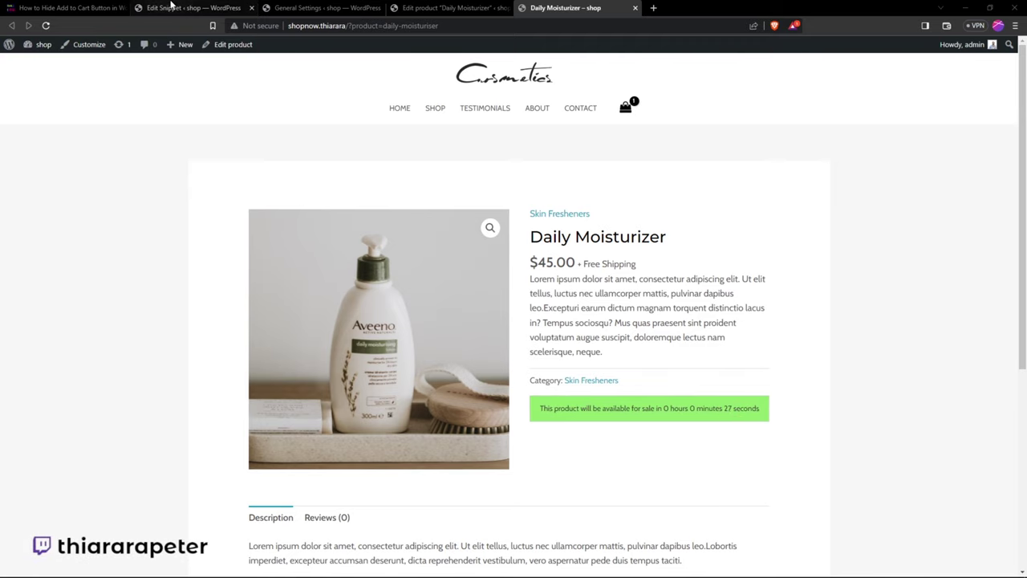
pyautogui.click(453, 7)
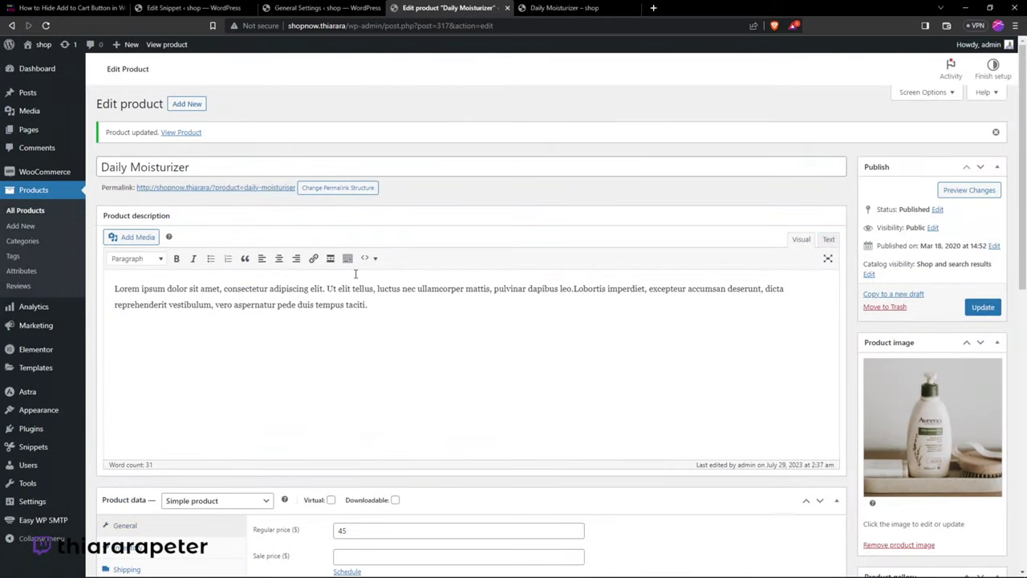
pyautogui.scroll(-3, 356, 313)
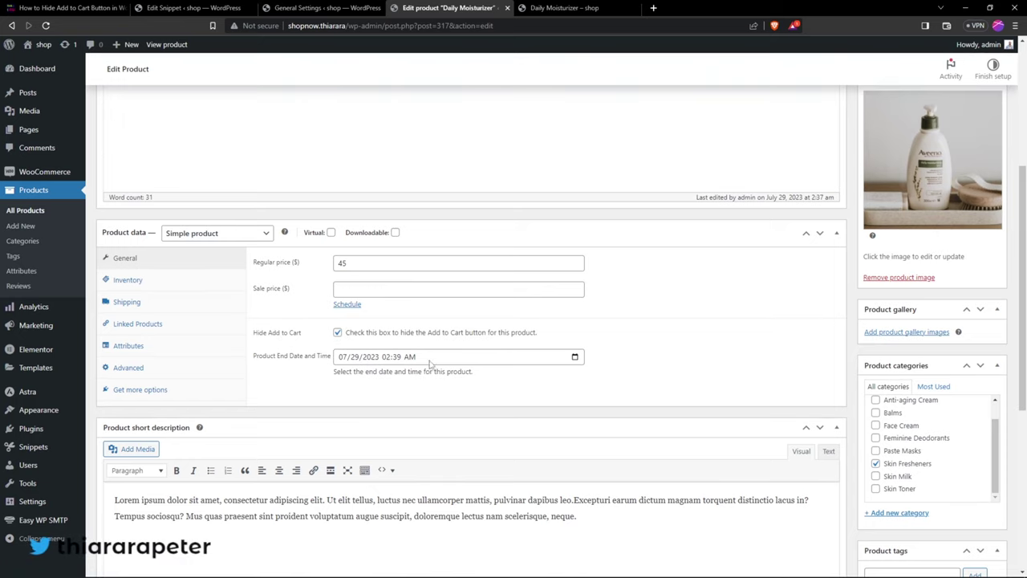
pyautogui.click(574, 357)
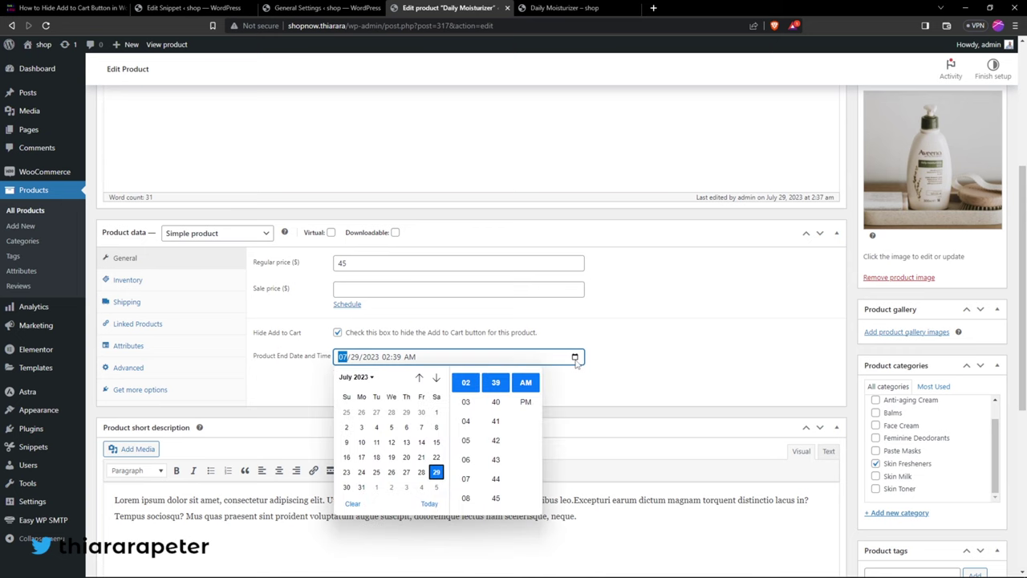
pyautogui.click(623, 361)
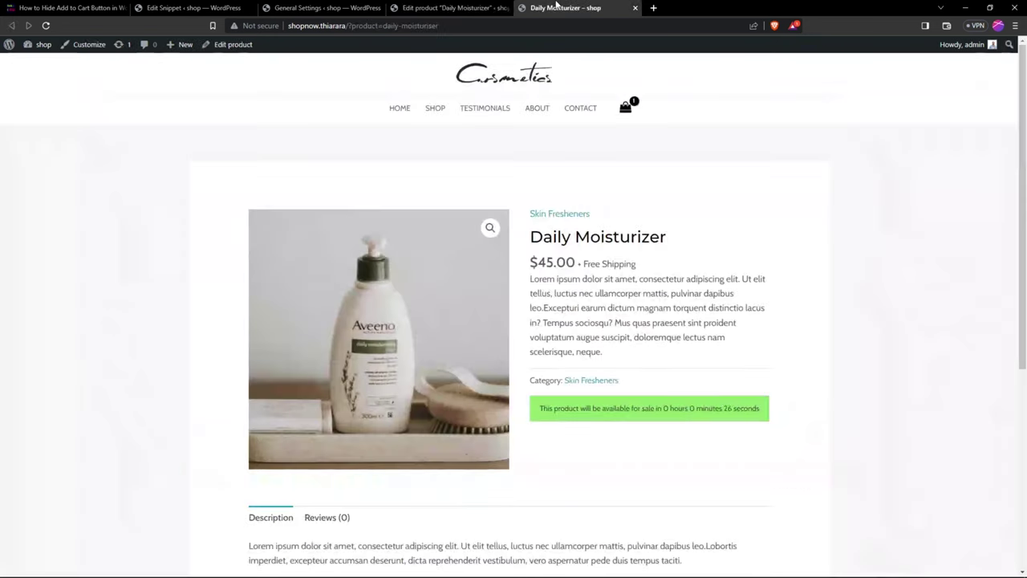
pyautogui.click(561, 8)
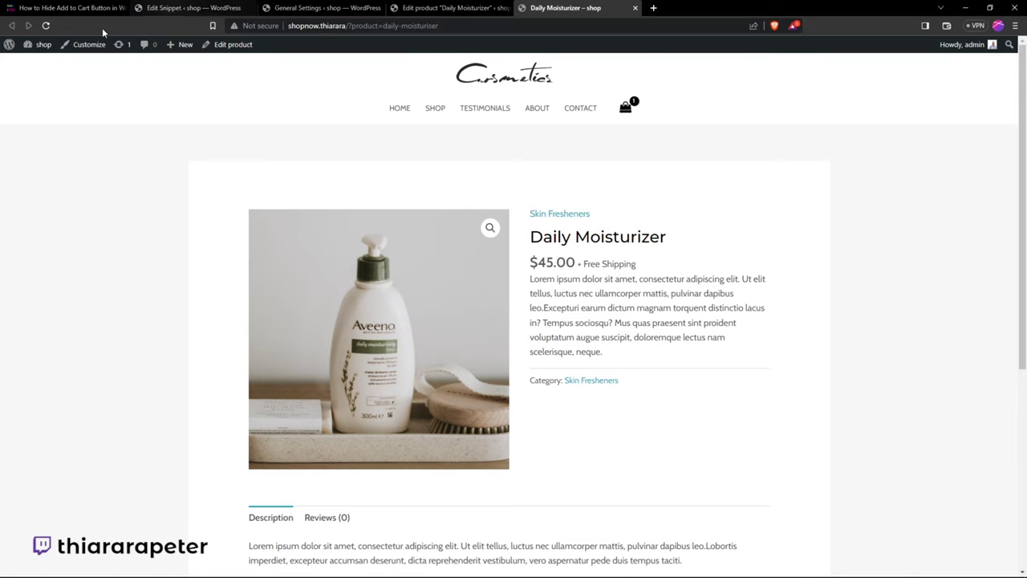
# Reload the Daily Moisturizer product page, now purchasable at $45.00.
pyautogui.click(46, 26)
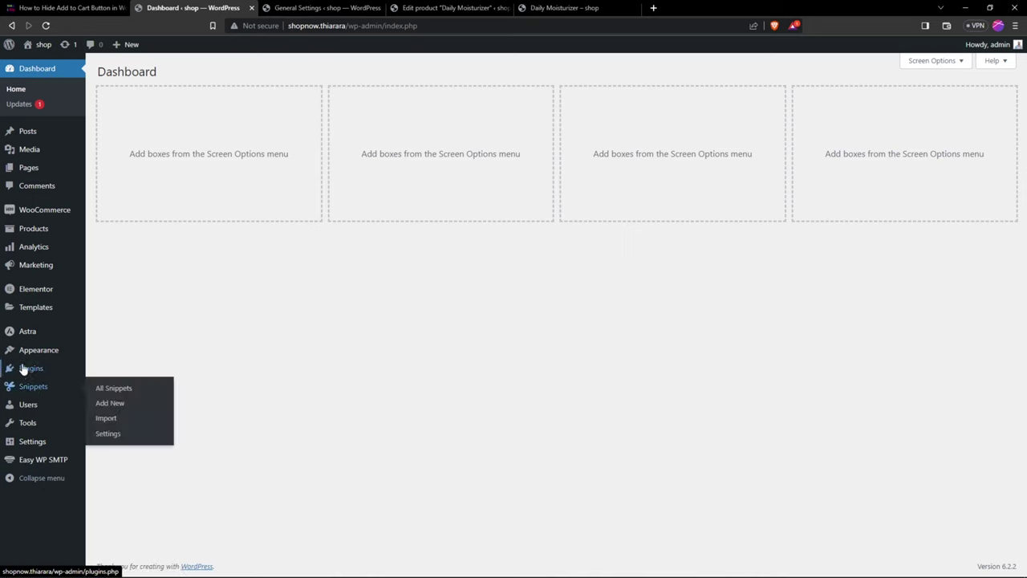
# Locate Code Snippets, marked Active, in the plugin search results for 'code'.
pyautogui.moveTo(25, 371)
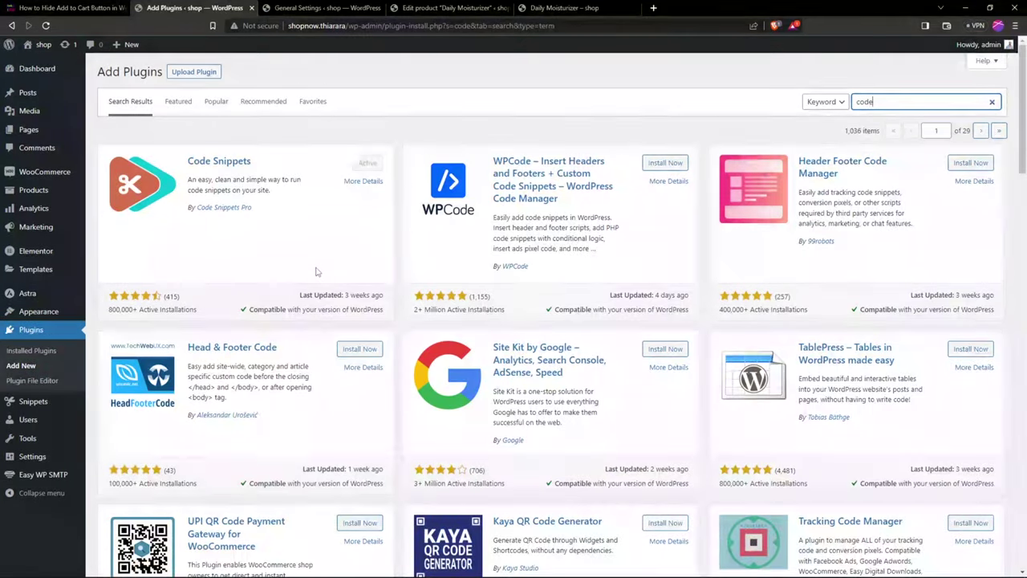
pyautogui.scroll(-3, 316, 270)
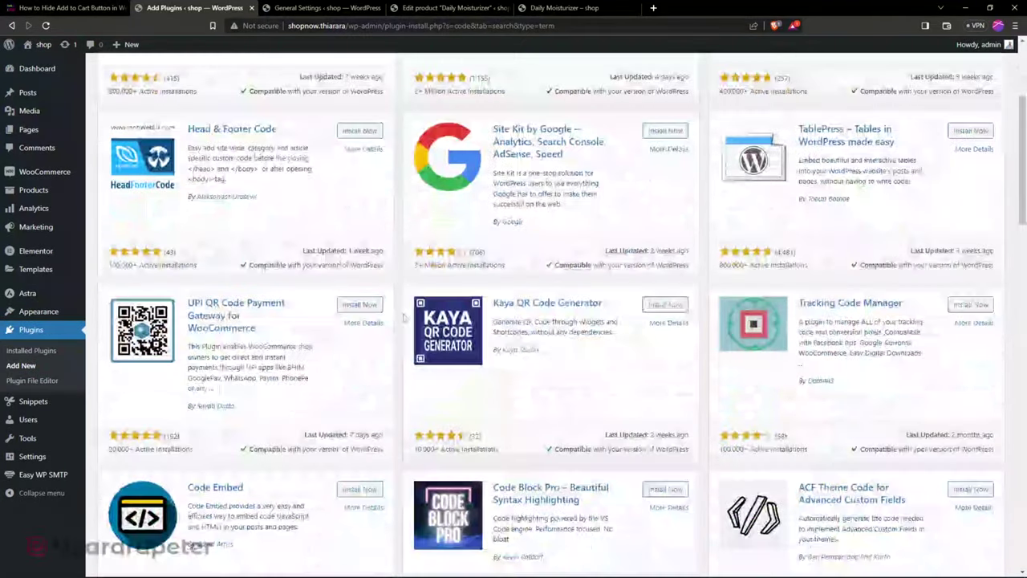
pyautogui.scroll(-3, 405, 318)
pyautogui.scroll(3, 327, 298)
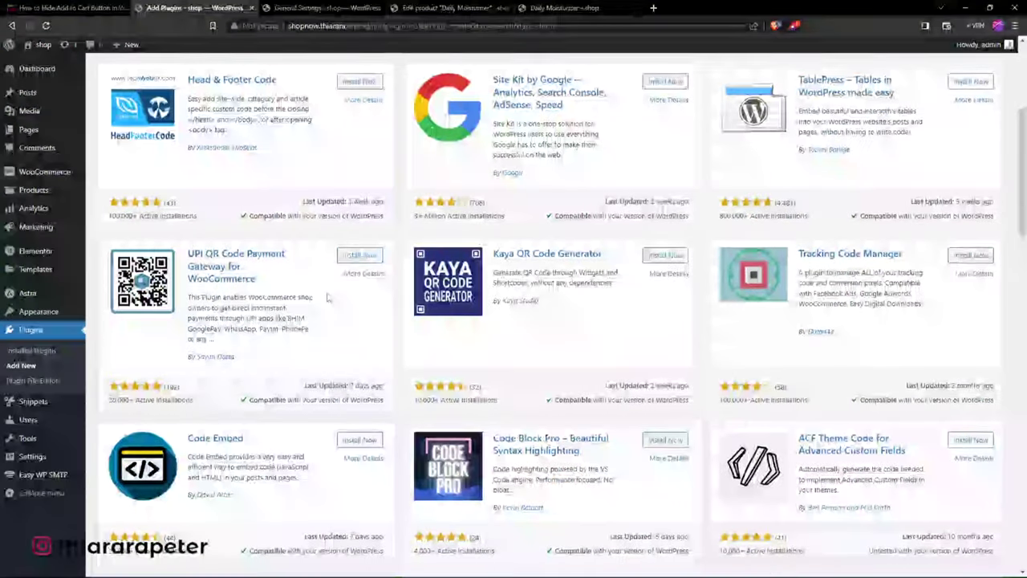
pyautogui.scroll(3, 327, 298)
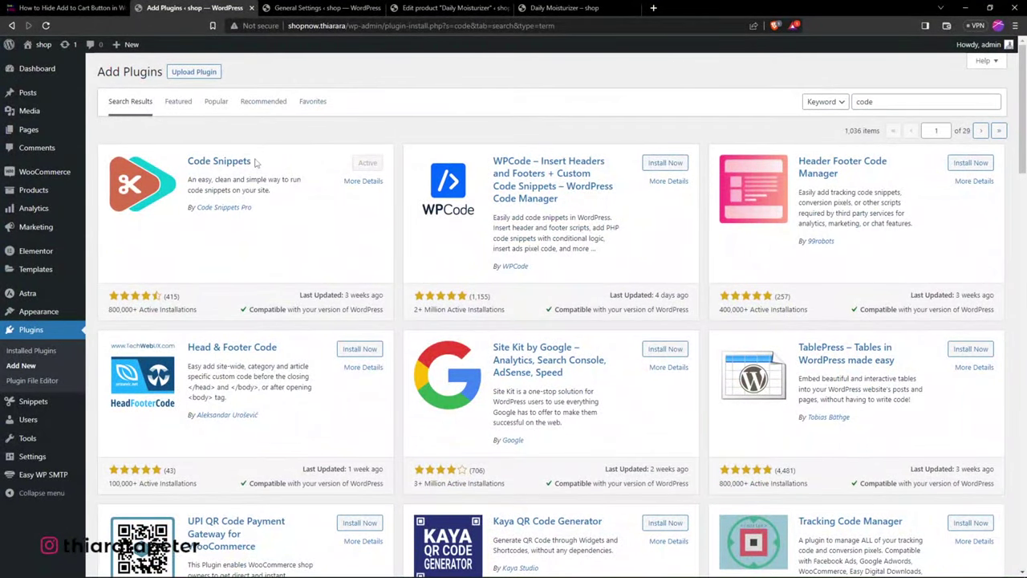
pyautogui.click(238, 163)
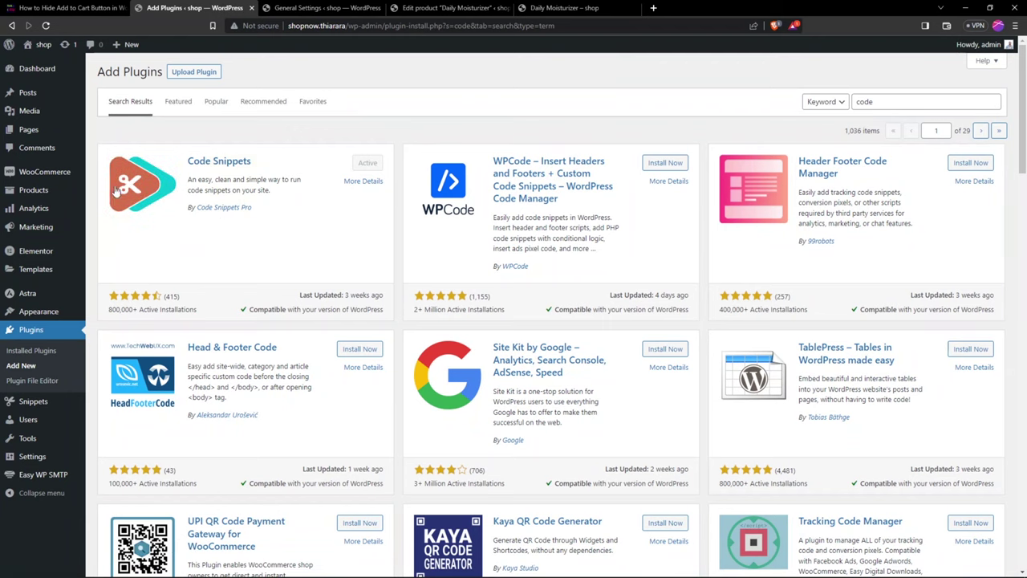
pyautogui.moveTo(39, 402)
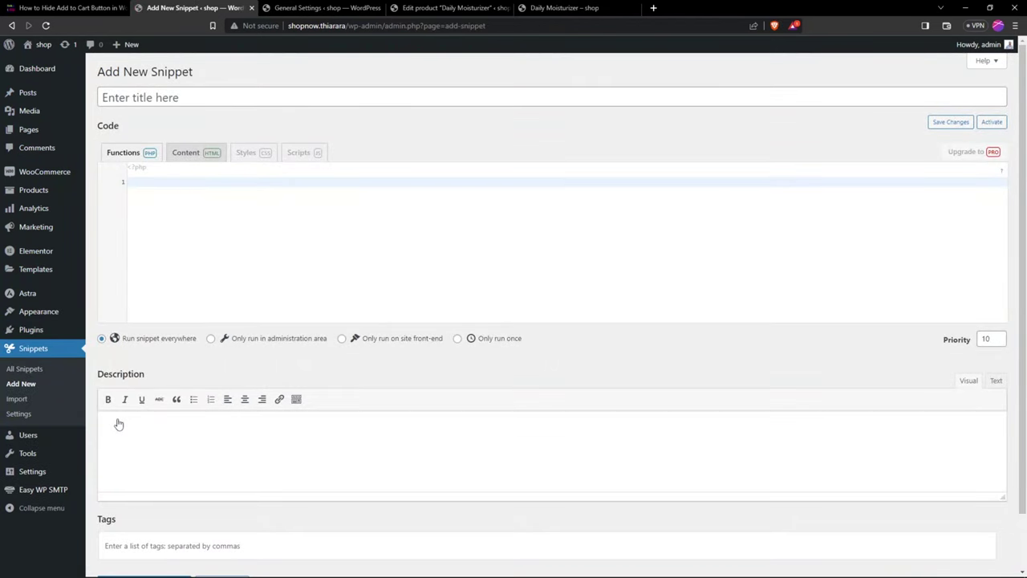
# Copy the blog post title 'Hide Add to Cart Button in WooCommerce: Countdown Timer' into the snippet title.
pyautogui.hotkey('ctrl', 'shift', 'Tab')
pyautogui.scroll(10, 358, 285)
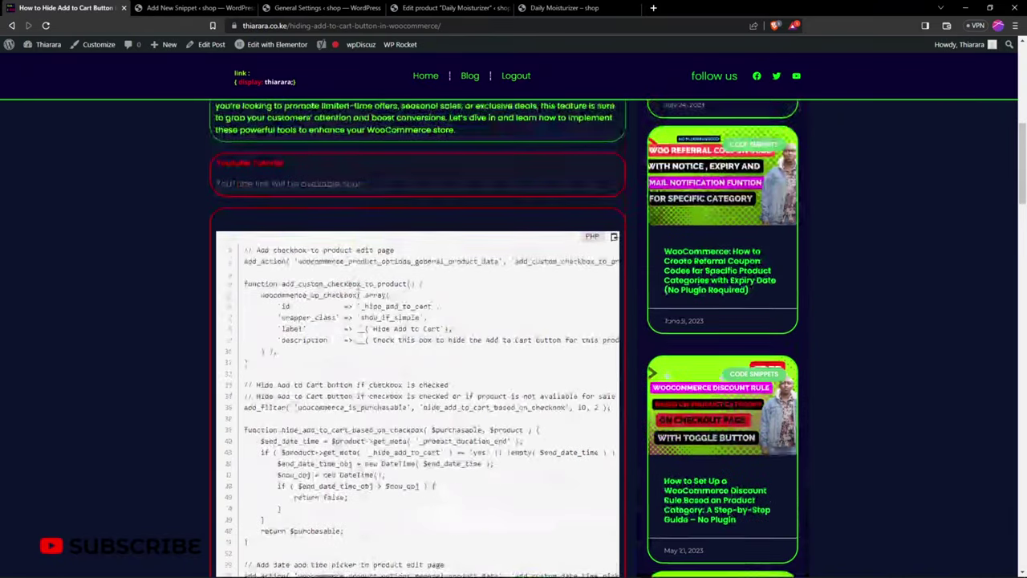
pyautogui.scroll(3, 359, 285)
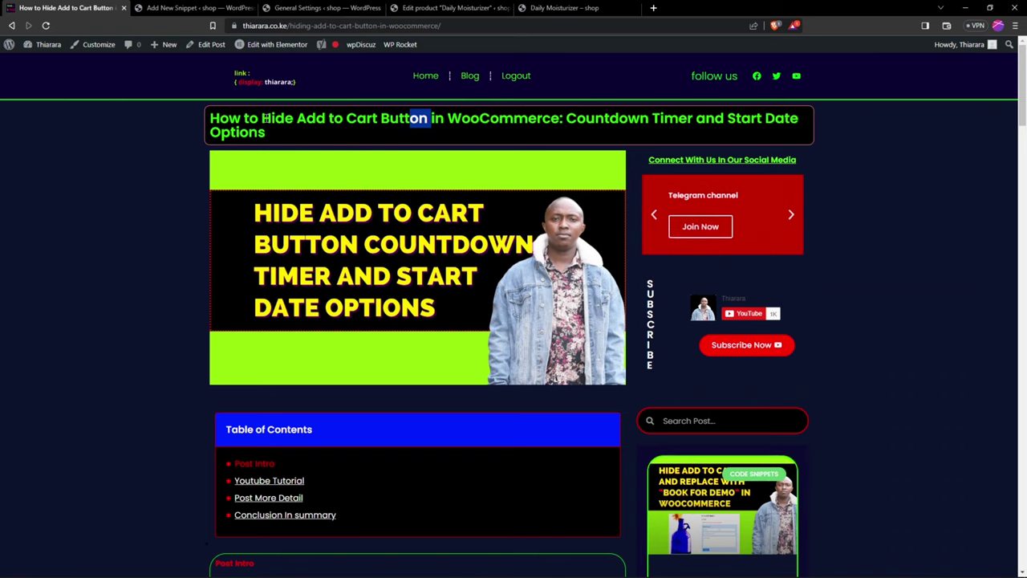
pyautogui.moveTo(262, 121); pyautogui.dragTo(554, 122)
pyautogui.click(197, 8)
pyautogui.rightClick(213, 97)
pyautogui.click(245, 178)
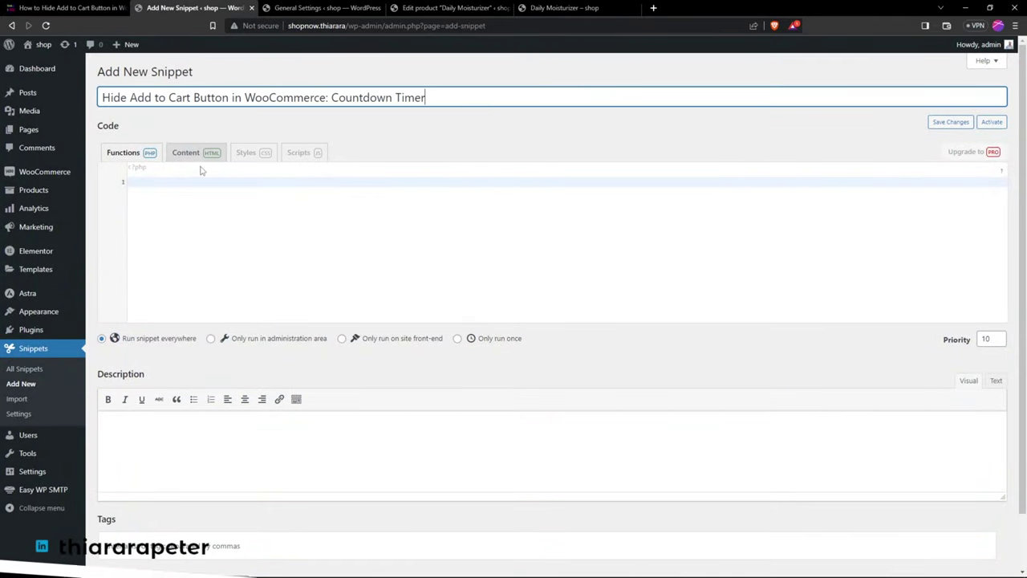
# Paste the tutorial's countdown code into the snippet editor, then check the site's time settings.
pyautogui.click(77, 7)
pyautogui.scroll(-10, 350, 371)
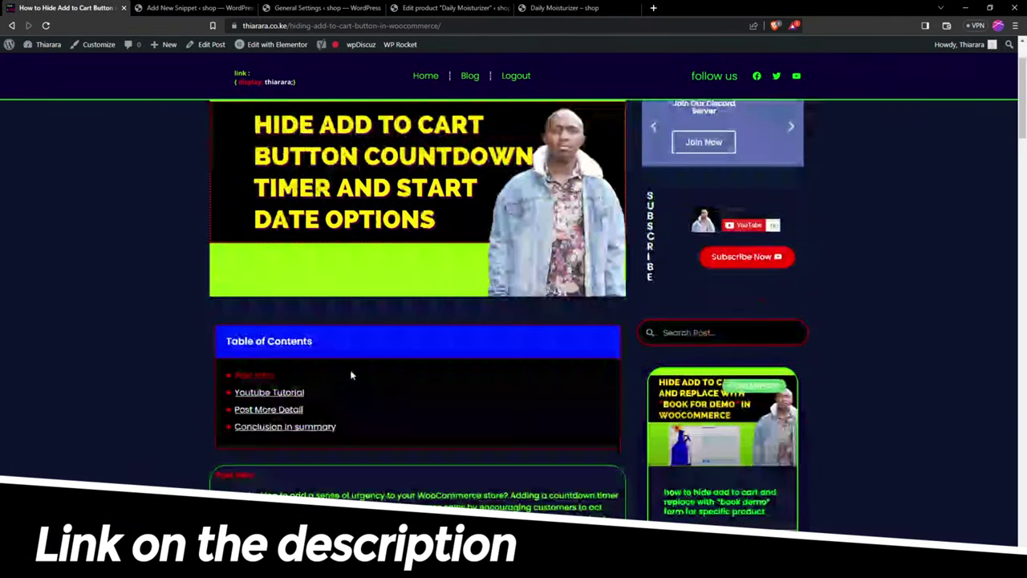
pyautogui.scroll(3, 542, 353)
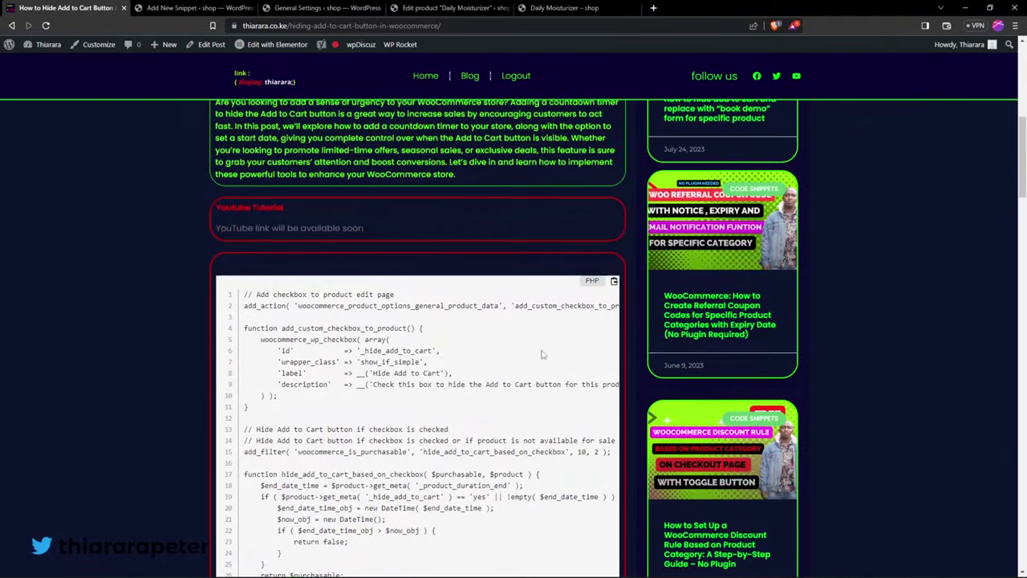
pyautogui.click(614, 283)
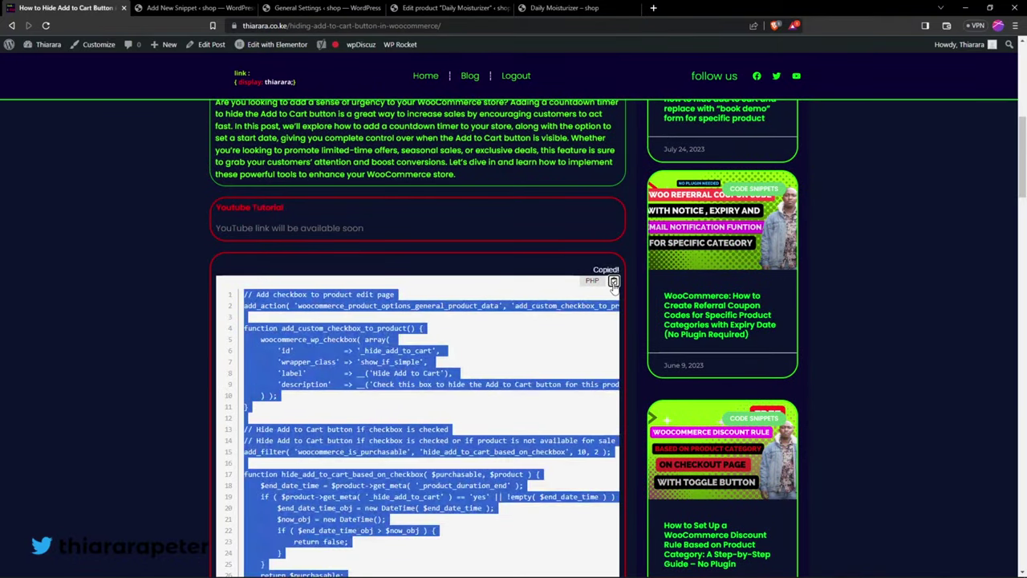
pyautogui.click(191, 8)
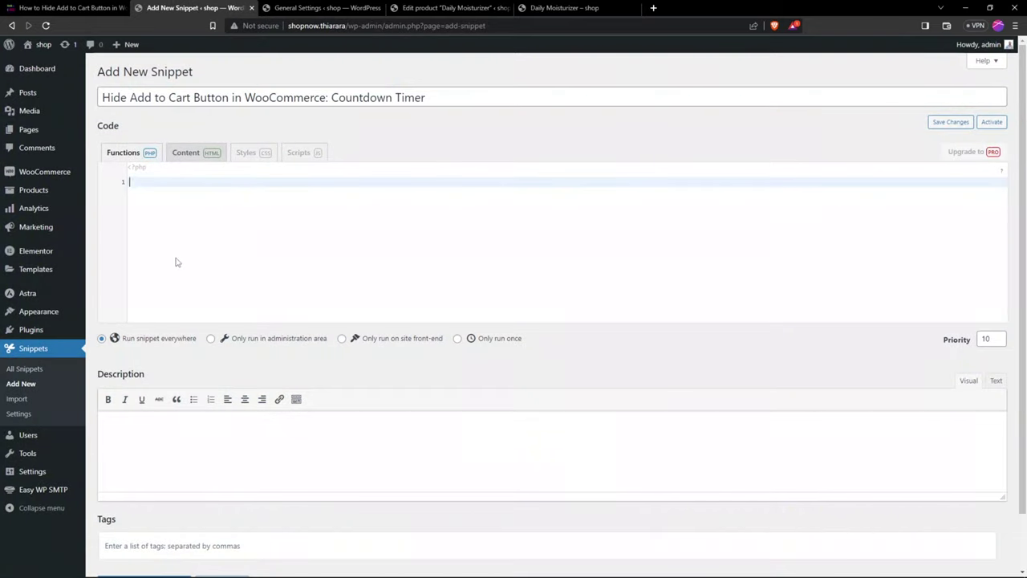
pyautogui.rightClick(159, 184)
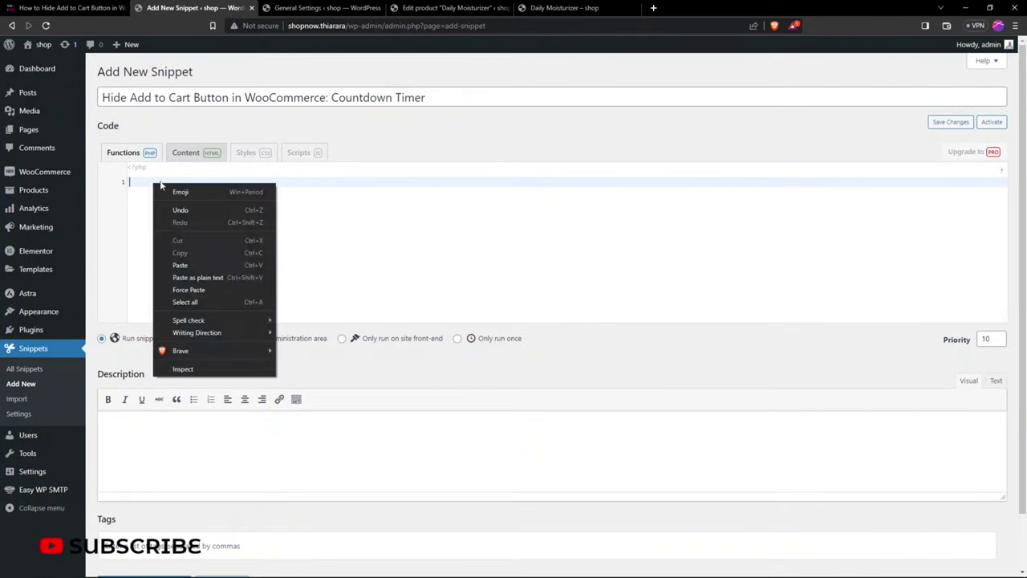
pyautogui.click(181, 265)
pyautogui.scroll(15, 739, 235)
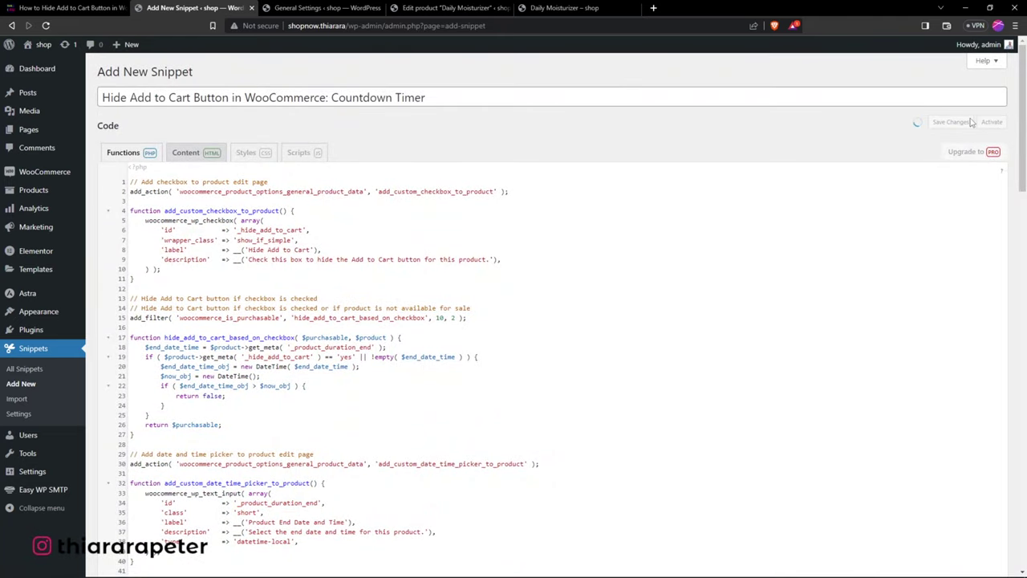
pyautogui.click(321, 7)
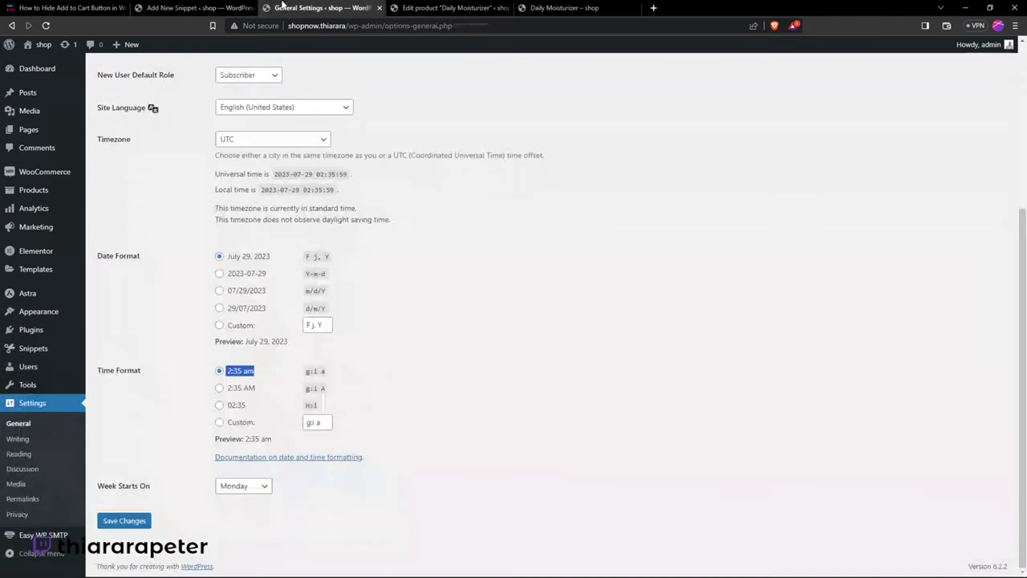
# Look over the Daily Moisturizer editor, its live page, and the General Settings.
pyautogui.click(455, 8)
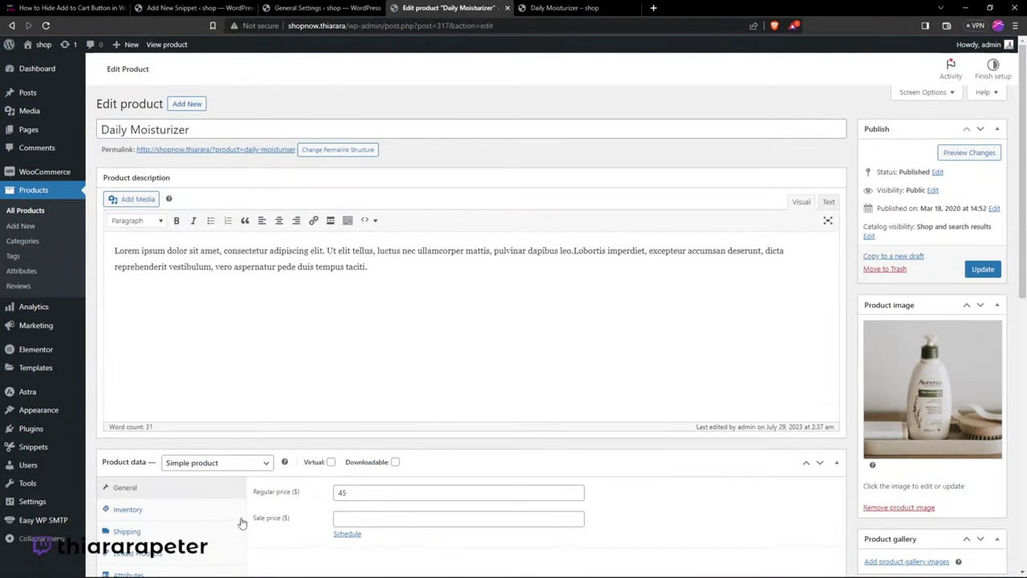
pyautogui.scroll(-2, 241, 522)
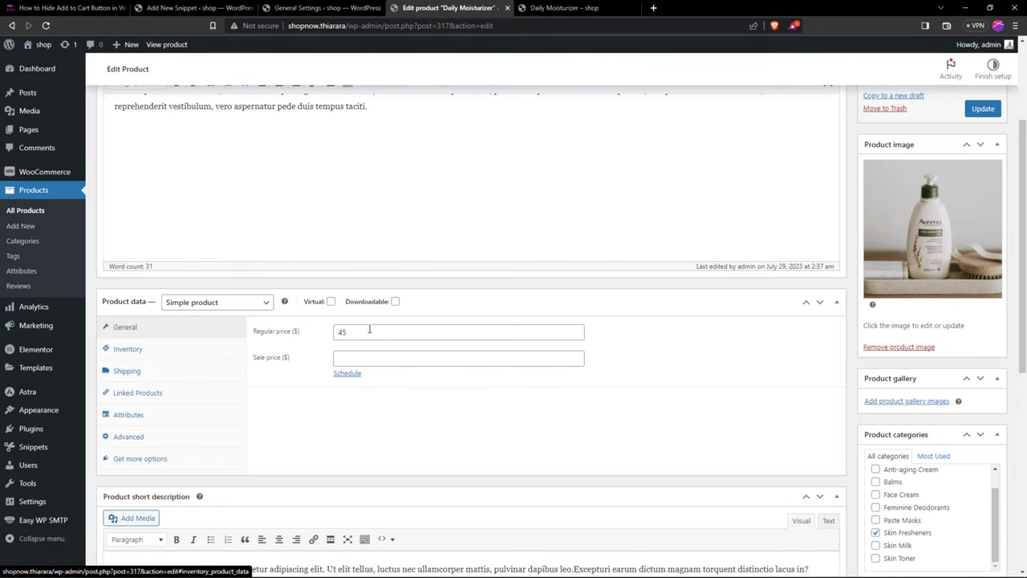
pyautogui.click(546, 7)
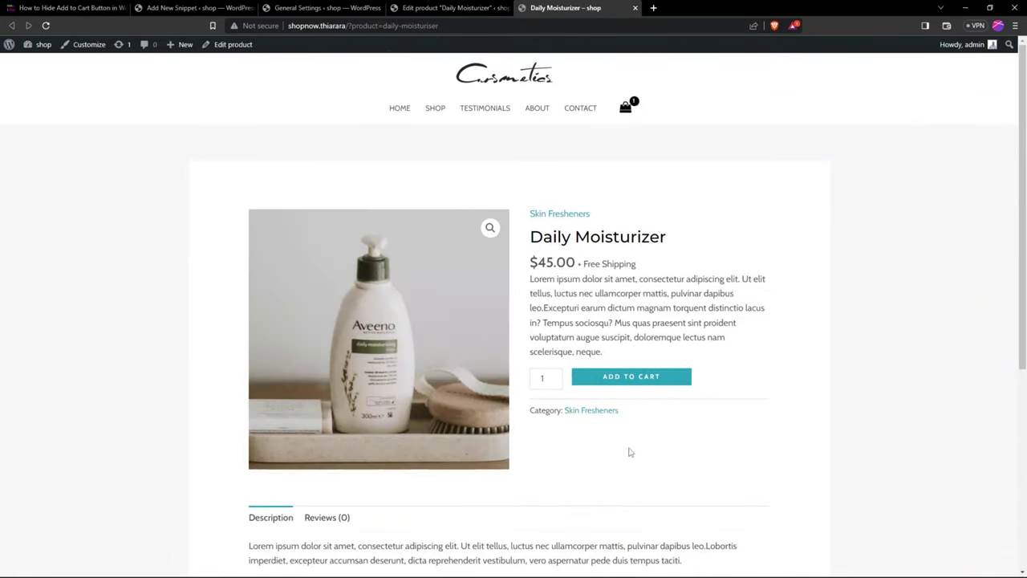
pyautogui.click(317, 8)
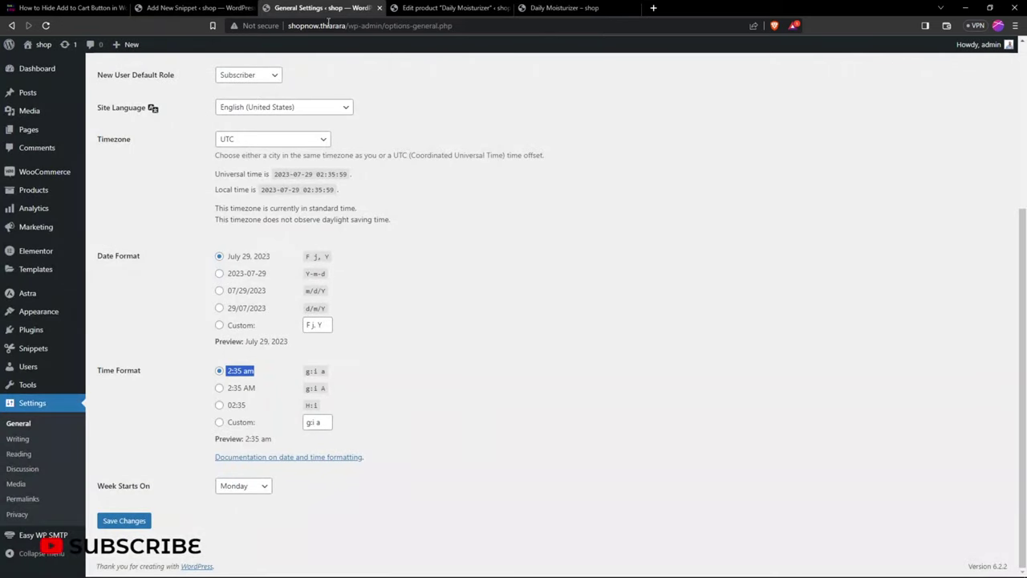
# Reload the Daily Moisturizer editor to reveal the Hide Add to Cart and end-date fields.
pyautogui.click(449, 8)
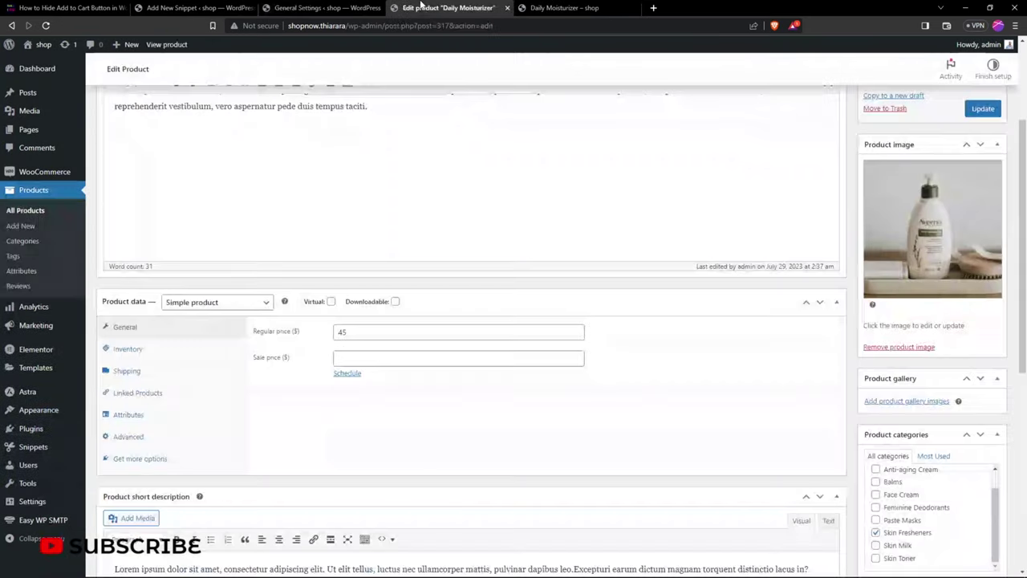
pyautogui.click(45, 25)
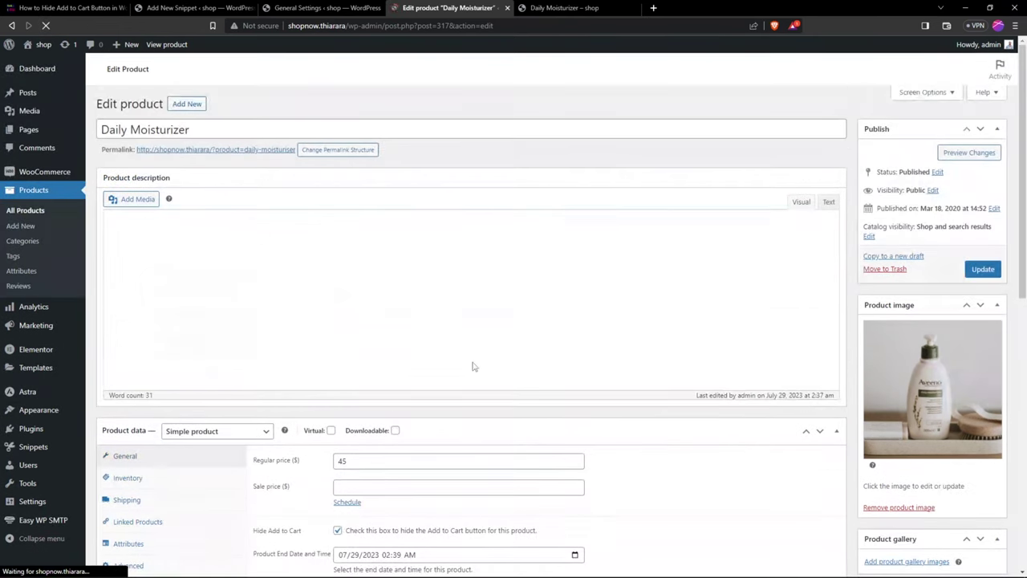
pyautogui.scroll(-3, 394, 426)
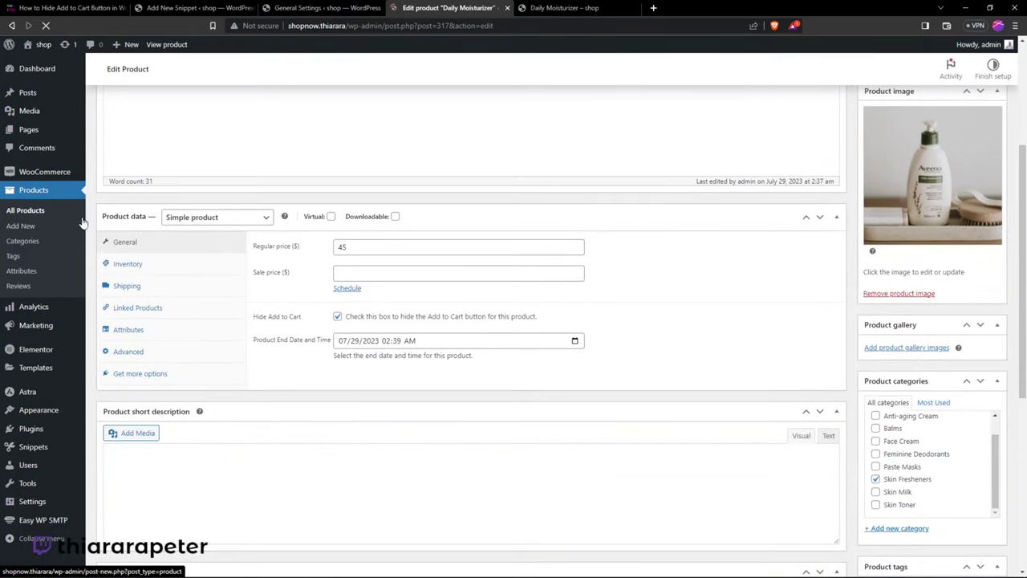
pyautogui.scroll(-5, 34, 222)
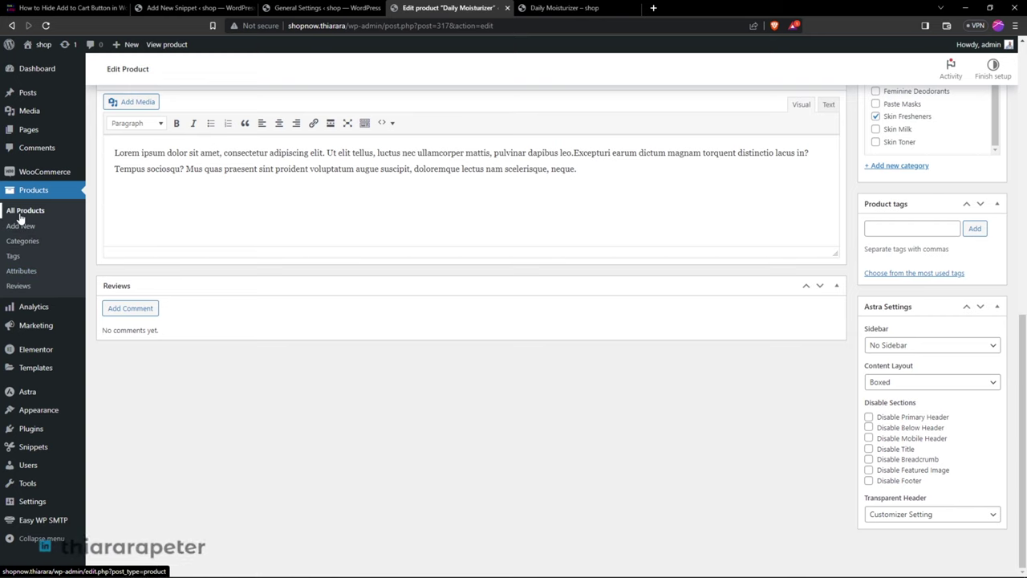
pyautogui.click(25, 211)
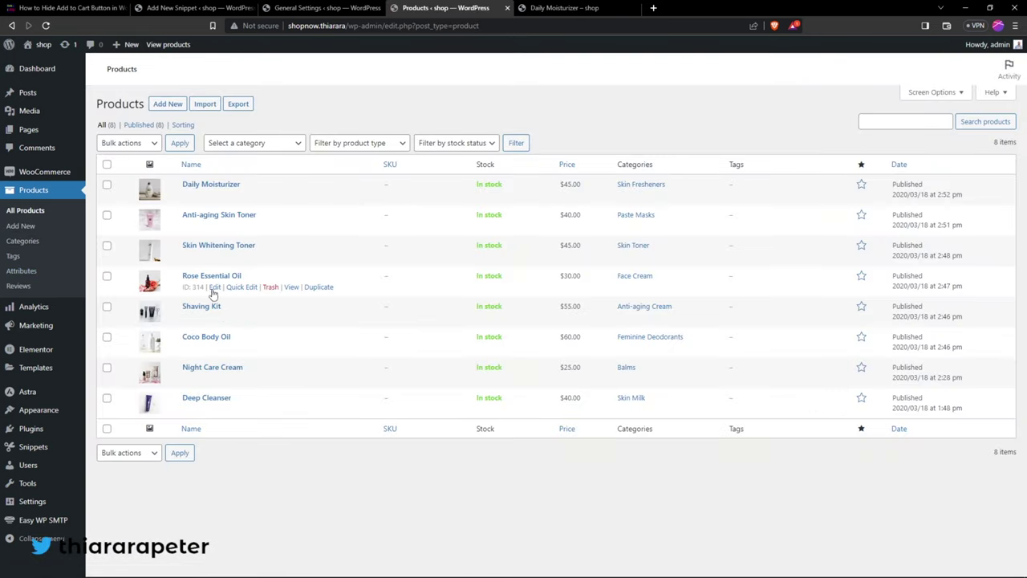
# Open Rose Essential Oil's editor, tick Hide Add to Cart, and start editing its end date.
pyautogui.rightClick(215, 287)
pyautogui.click(215, 287)
pyautogui.scroll(-2, 374, 377)
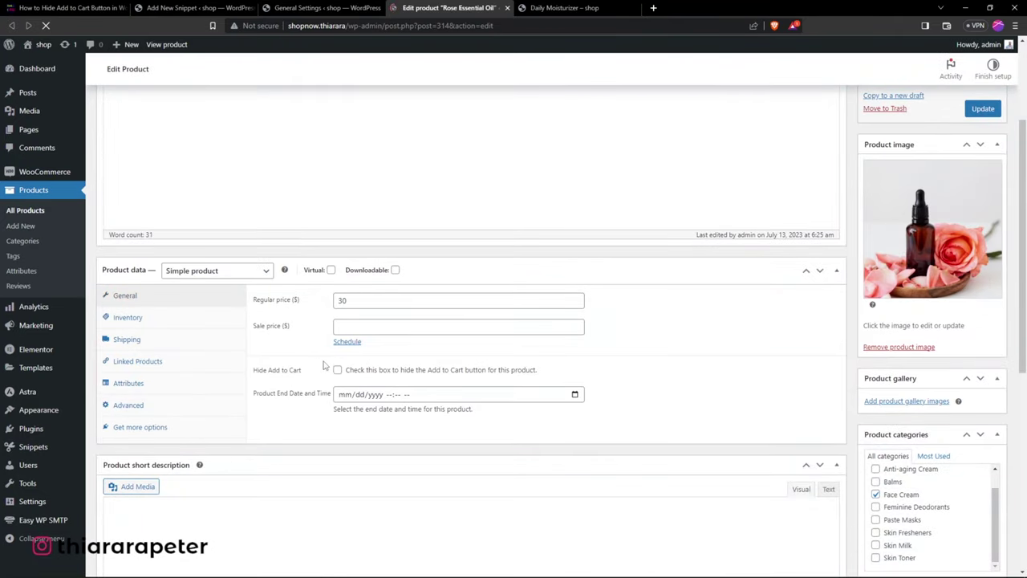
pyautogui.scroll(-5, 412, 399)
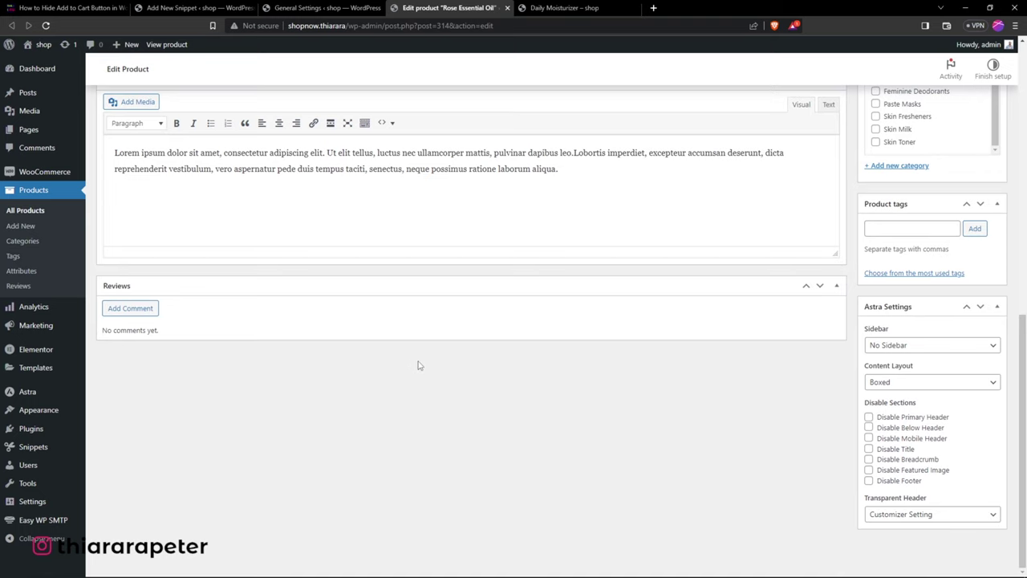
pyautogui.scroll(3, 417, 365)
pyautogui.click(390, 228)
pyautogui.click(352, 211)
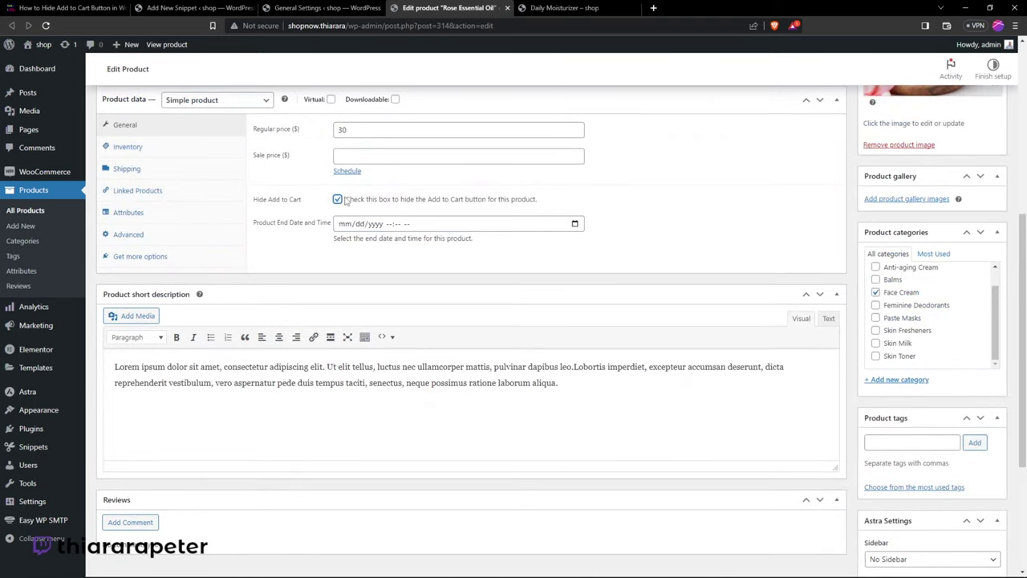
pyautogui.click(574, 224)
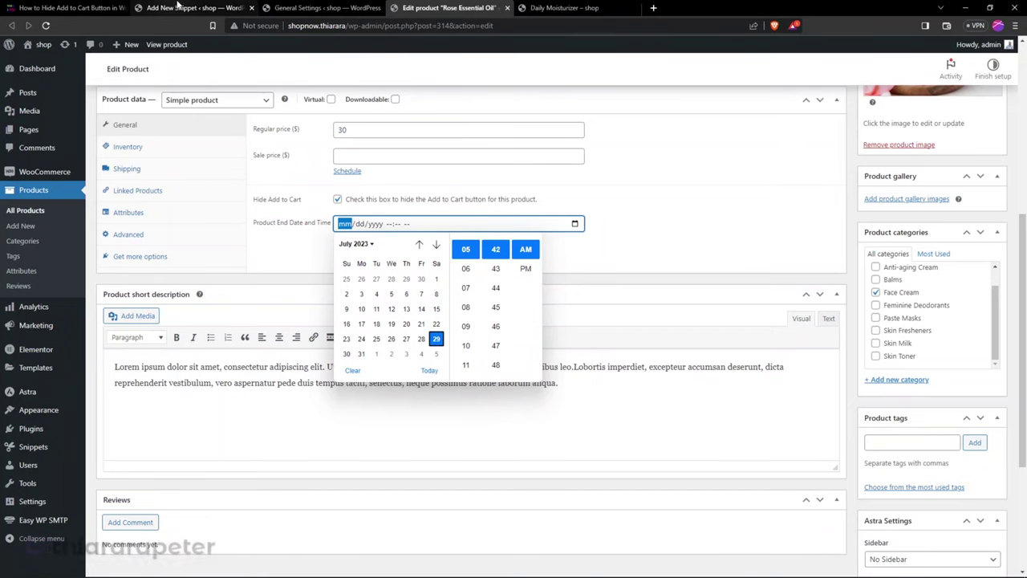
# Compare the site's current time and the Daily Moisturizer page before picking the end time.
pyautogui.click(300, 8)
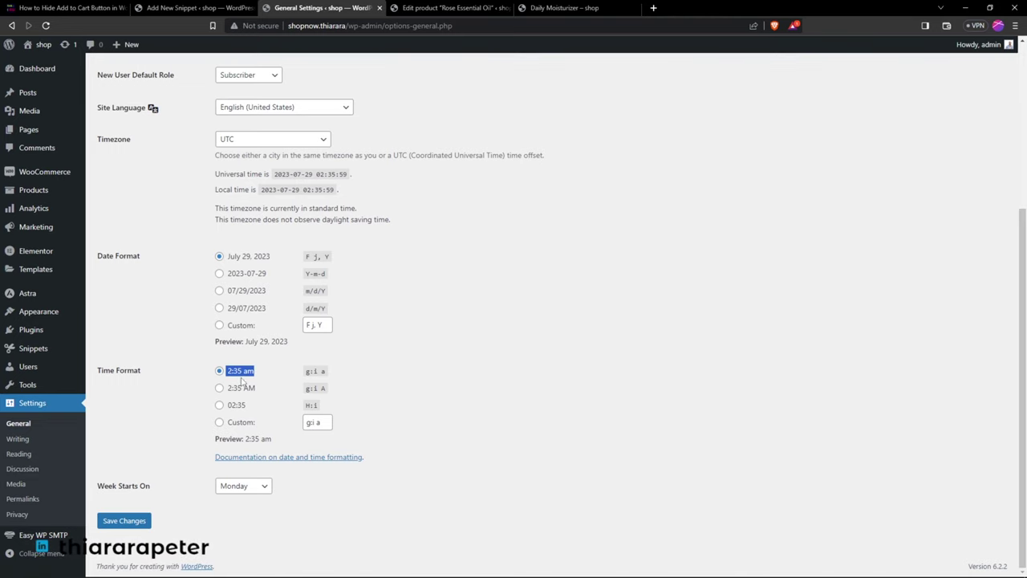
pyautogui.click(595, 7)
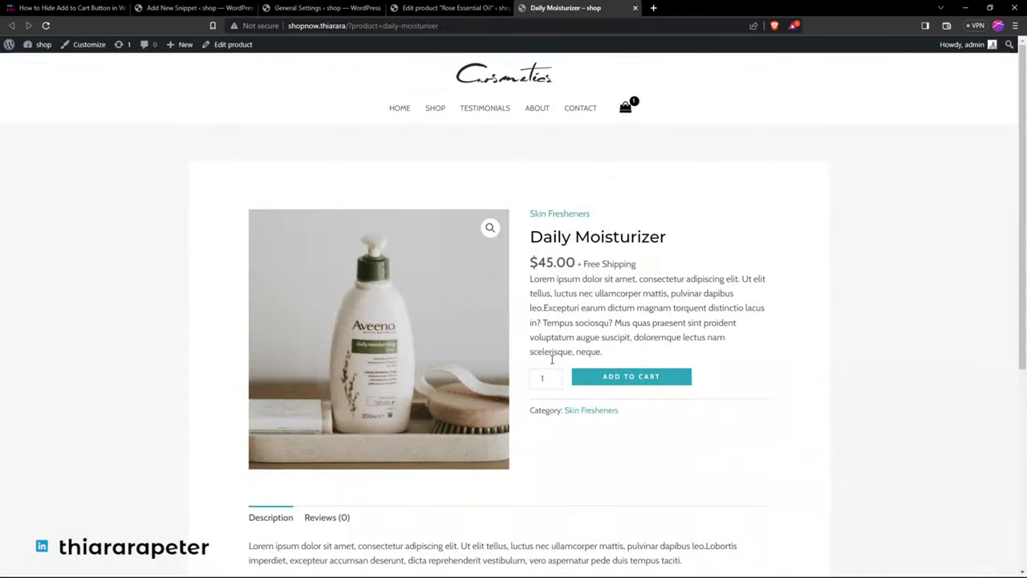
pyautogui.click(438, 9)
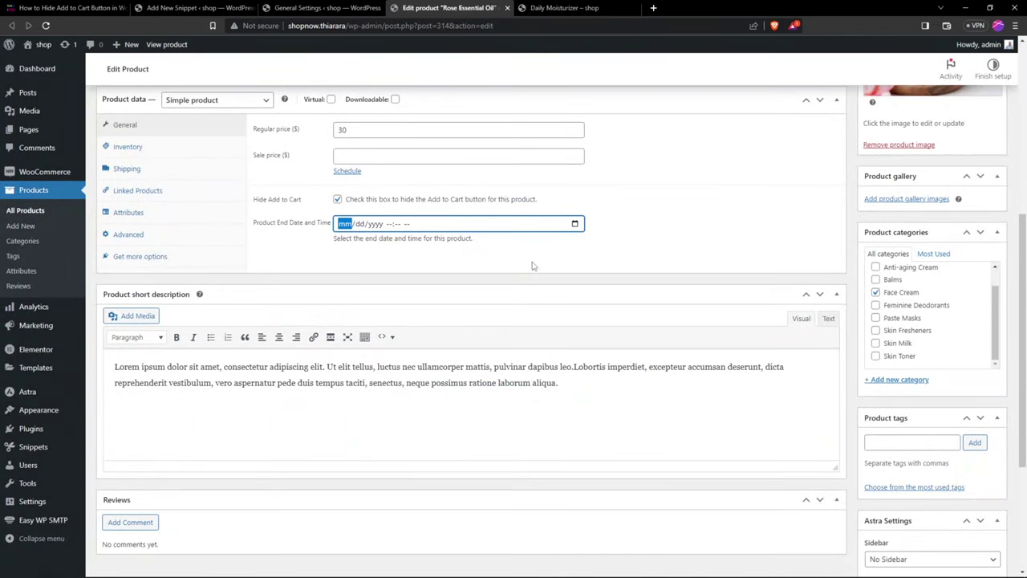
pyautogui.click(576, 225)
pyautogui.click(329, 8)
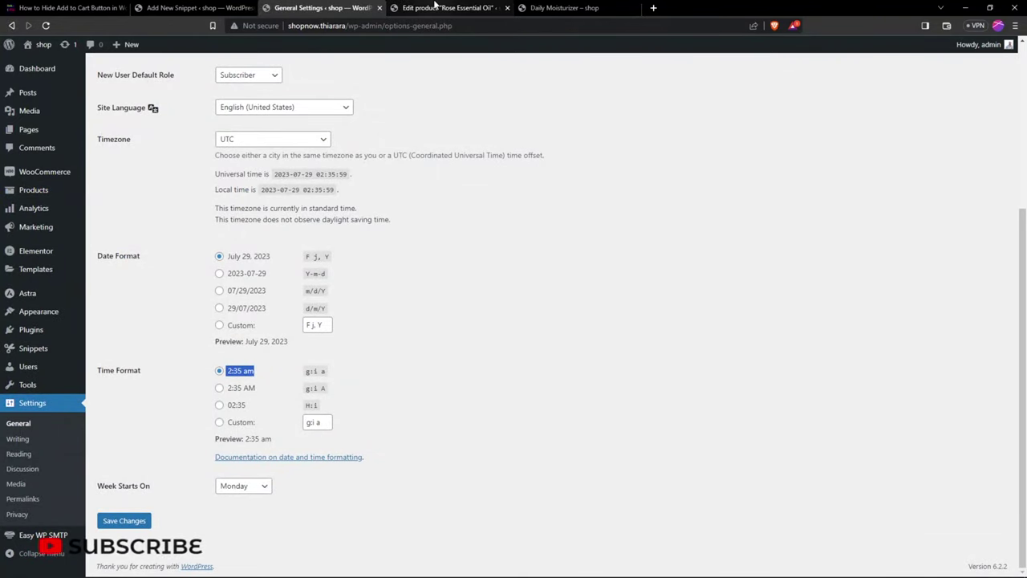
pyautogui.click(477, 6)
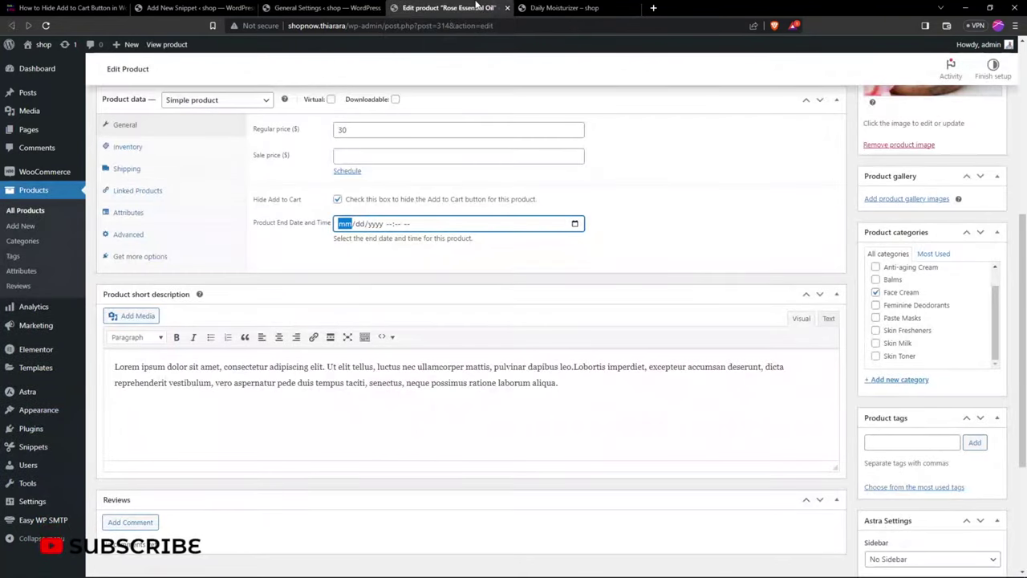
# Set Product End Date to 07/29/2023 05:45 AM and update the product.
pyautogui.click(575, 224)
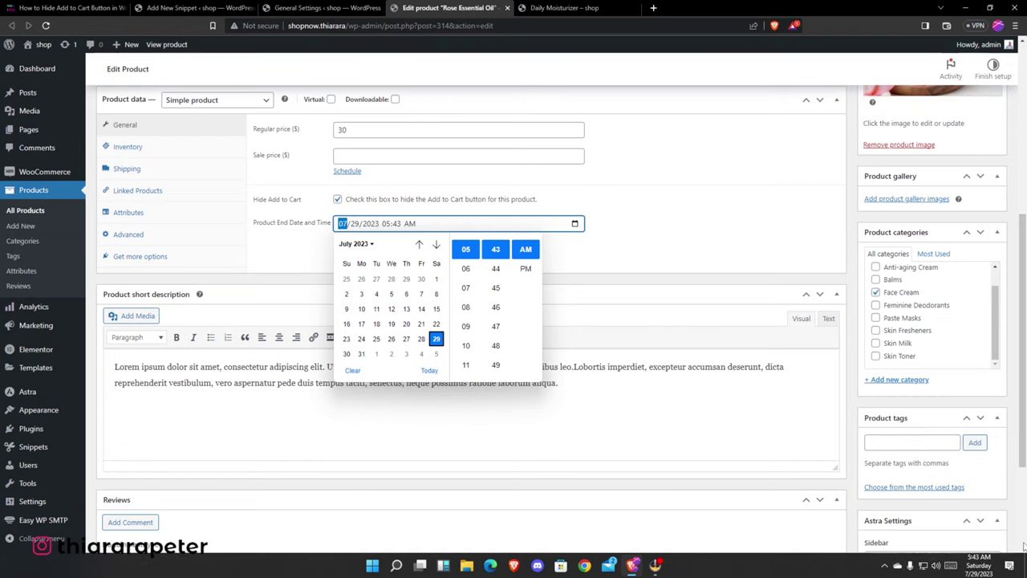
pyautogui.click(496, 288)
pyautogui.scroll(2, 901, 167)
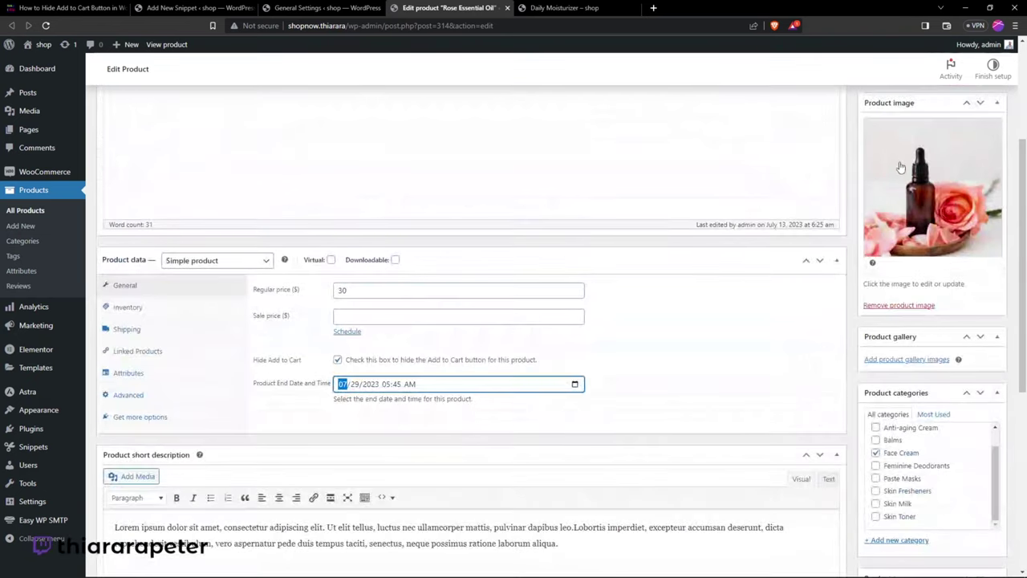
pyautogui.scroll(2, 900, 167)
pyautogui.click(982, 172)
# Open Rose Essential Oil's shop page in a new tab to see the countdown.
pyautogui.rightClick(180, 132)
pyautogui.click(229, 140)
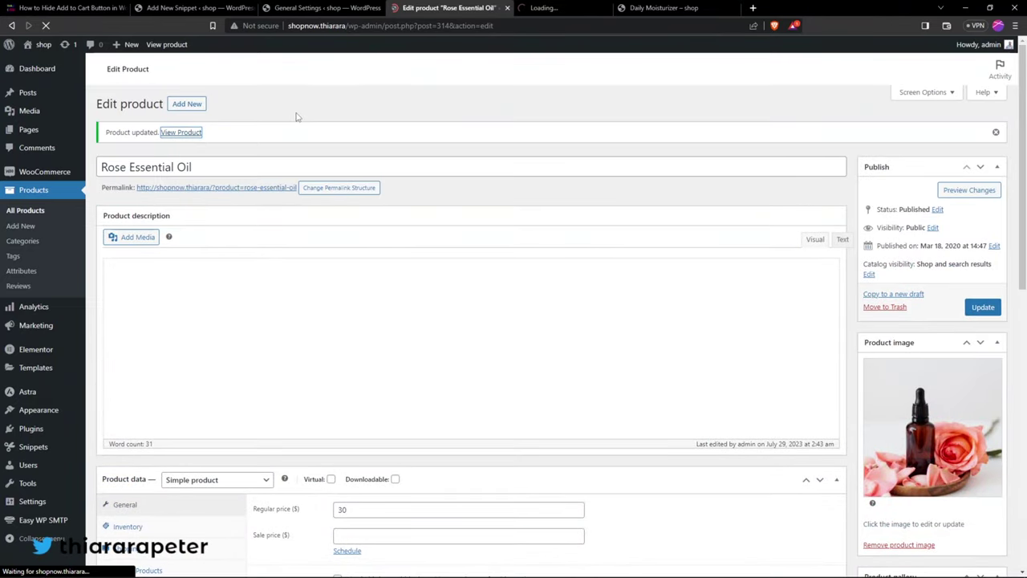
pyautogui.click(563, 7)
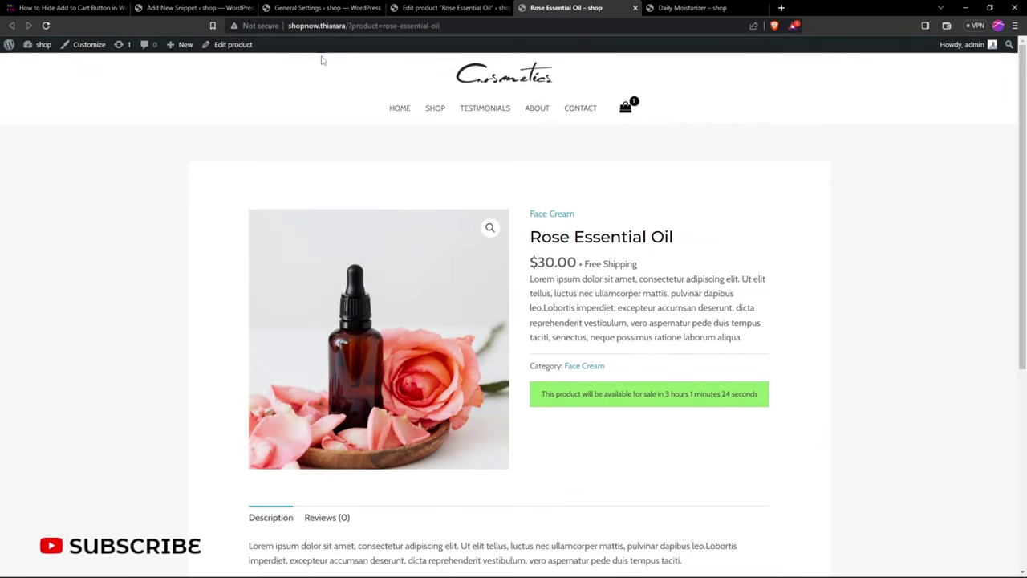
# Refresh General Settings and highlight the 2:43 am local time, then go back to the Rose Essential Oil editor.
pyautogui.click(313, 7)
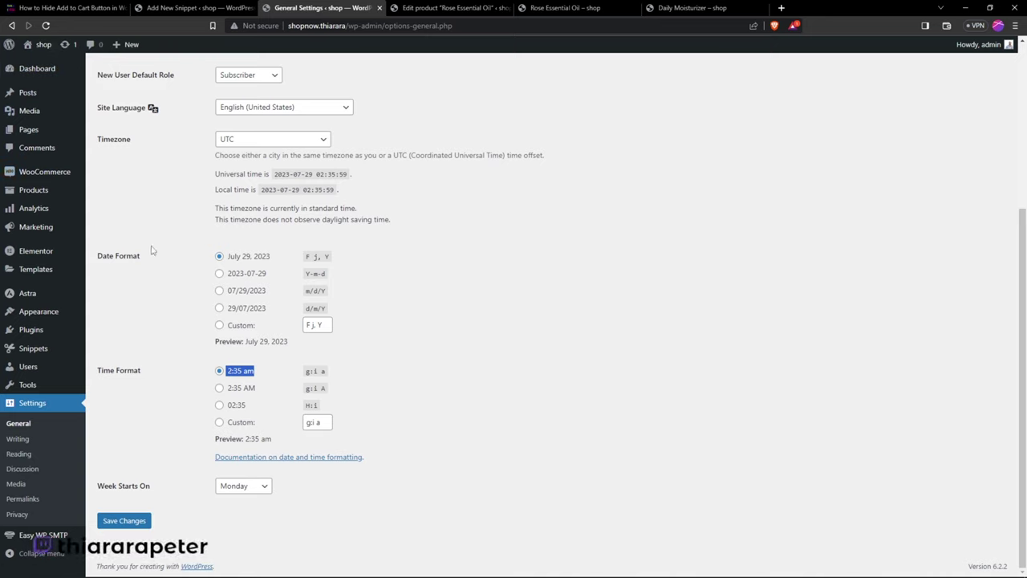
pyautogui.click(250, 377)
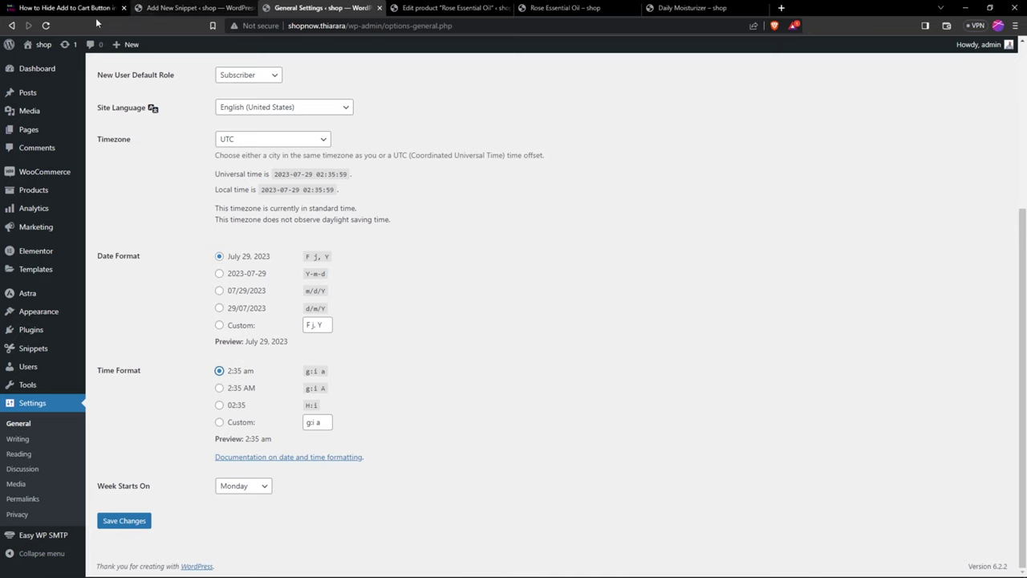
pyautogui.click(45, 24)
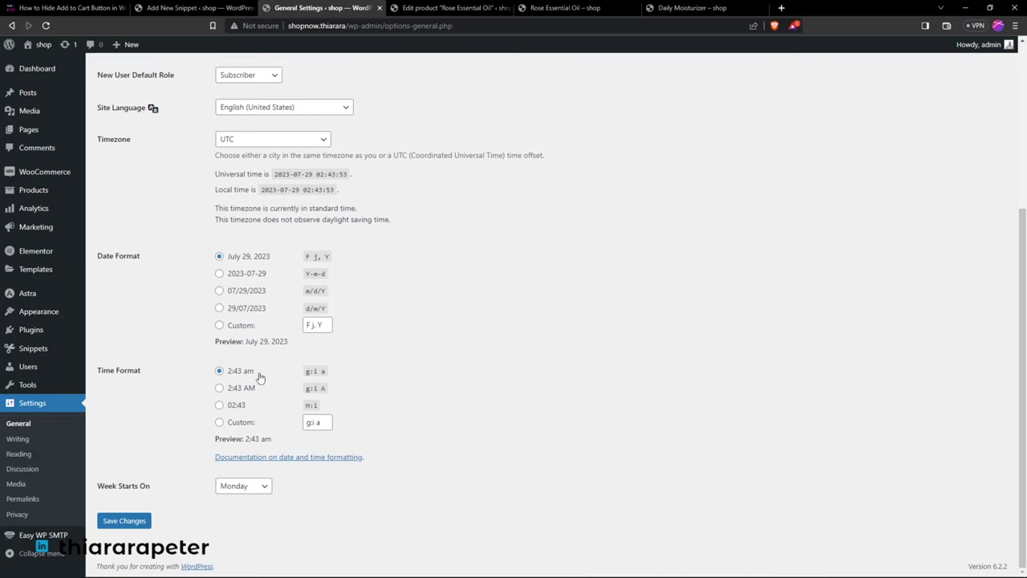
pyautogui.moveTo(255, 375); pyautogui.dragTo(235, 377)
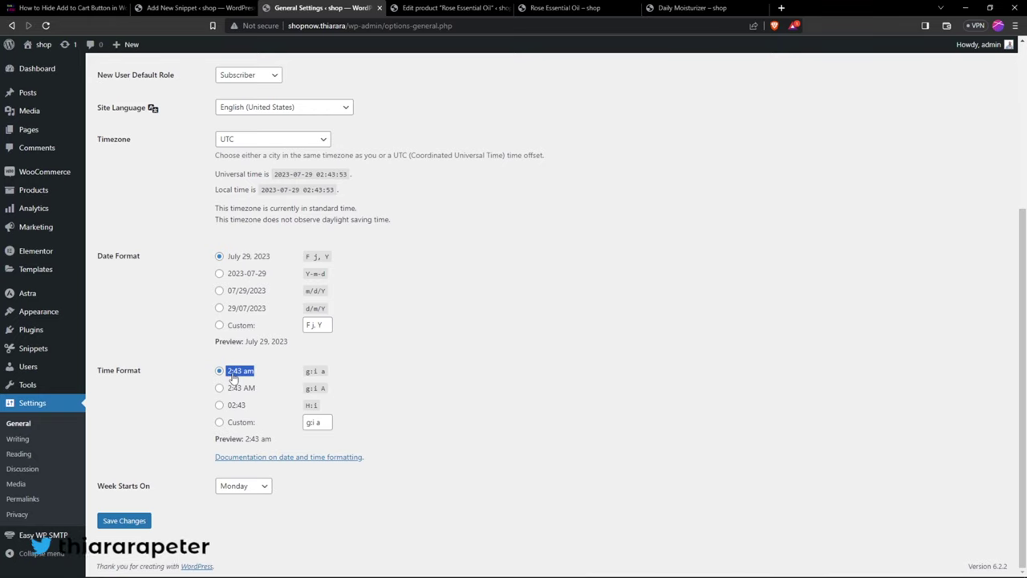
pyautogui.click(460, 8)
pyautogui.scroll(-5, 415, 321)
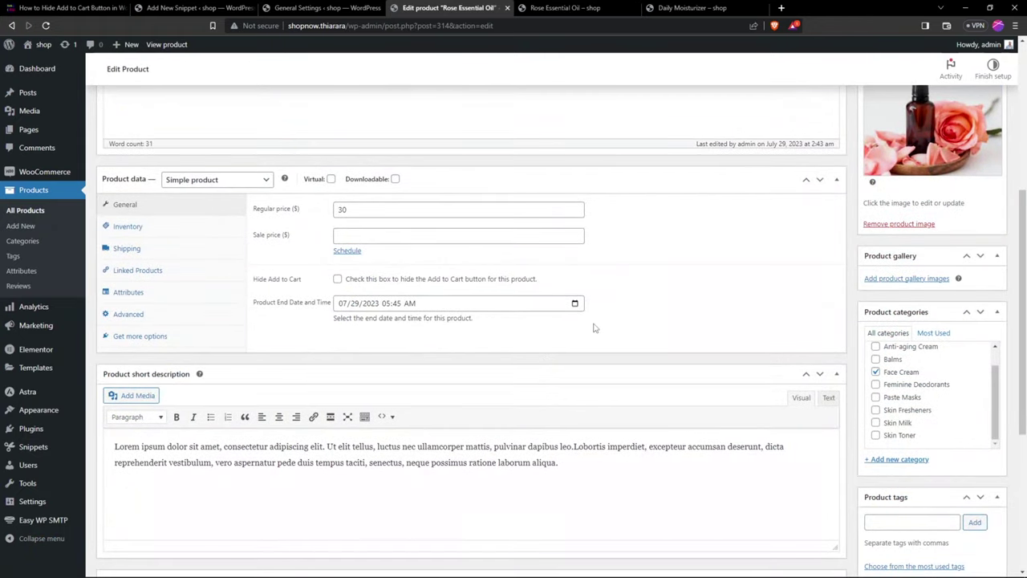
# Change Rose Essential Oil's end time to 02:45 AM and update the product.
pyautogui.click(575, 304)
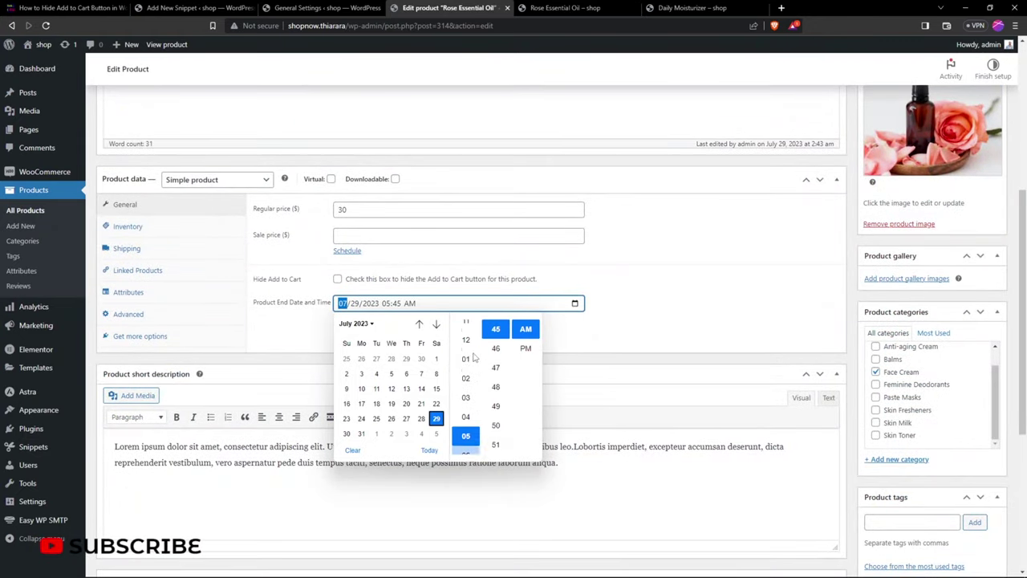
pyautogui.scroll(1, 469, 370)
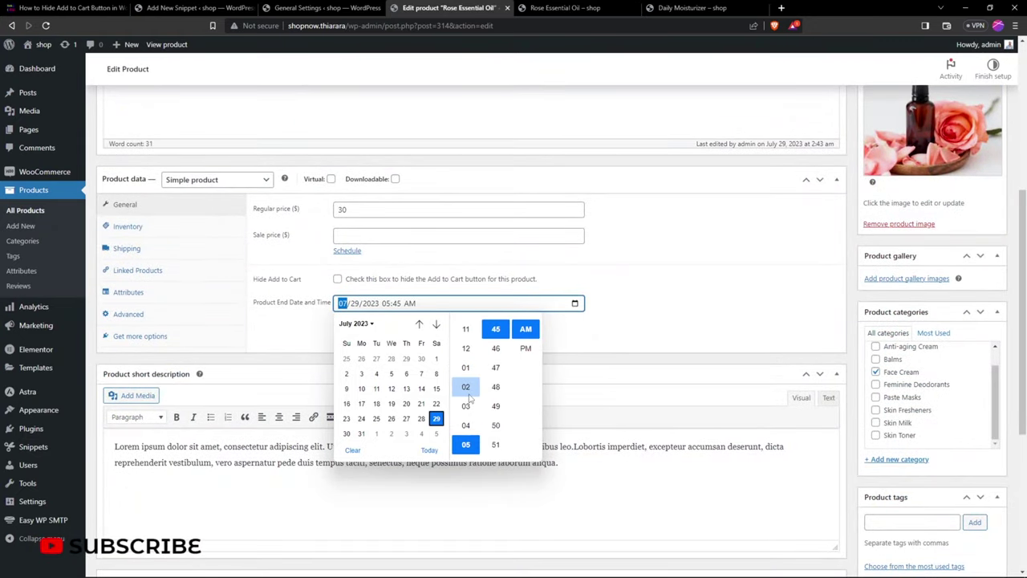
pyautogui.click(467, 390)
pyautogui.click(671, 300)
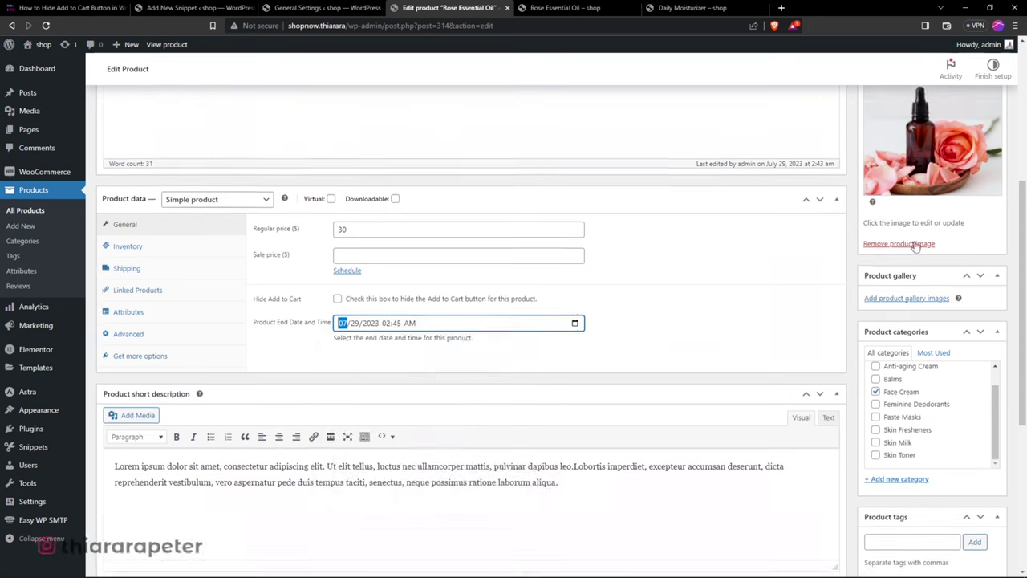
pyautogui.scroll(2, 915, 245)
pyautogui.click(983, 147)
# Reload Rose Essential Oil's shop page and highlight its seconds-long countdown message.
pyautogui.click(566, 8)
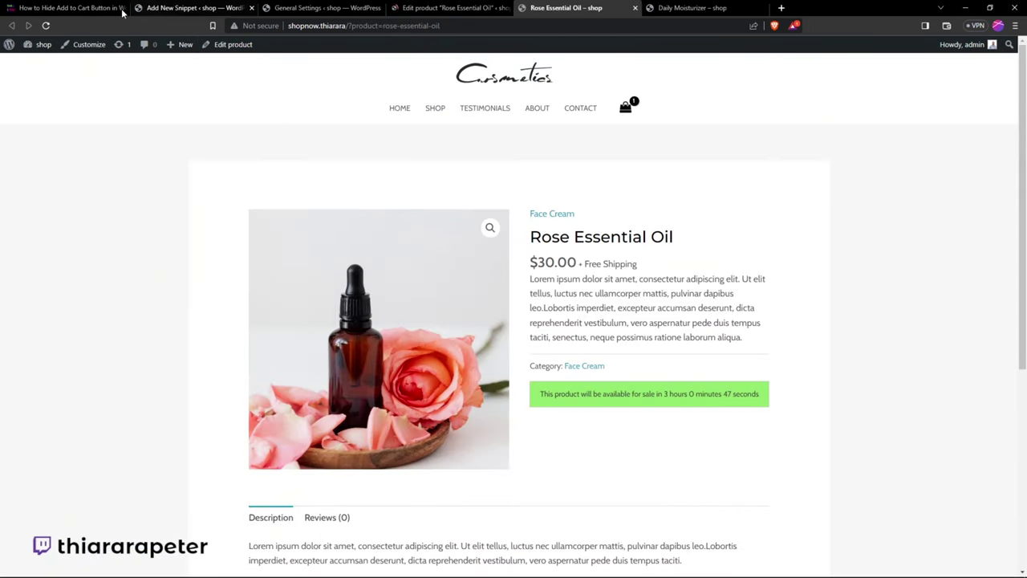
pyautogui.click(47, 26)
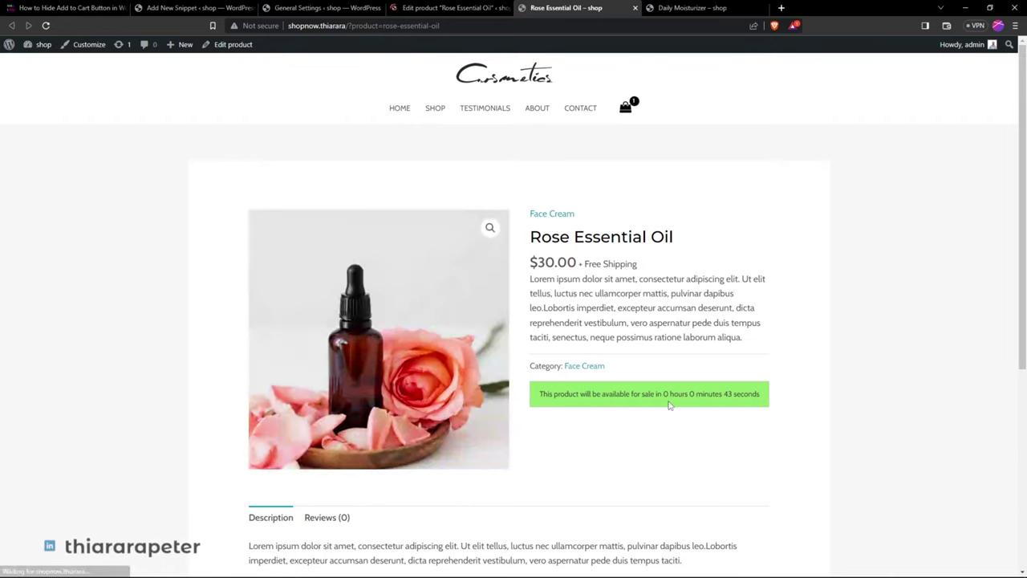
pyautogui.moveTo(727, 394); pyautogui.dragTo(713, 394)
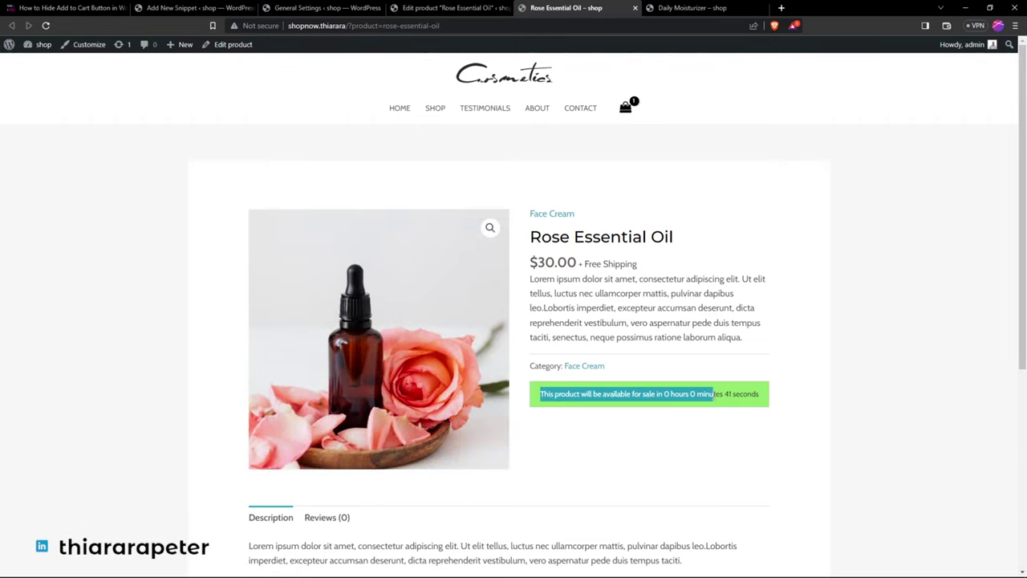
pyautogui.click(753, 428)
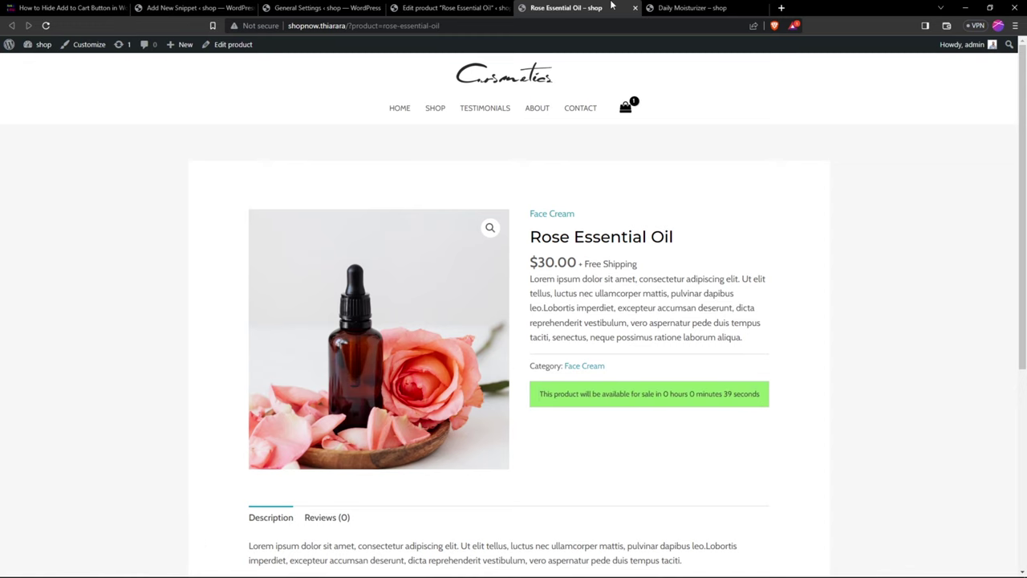
pyautogui.click(678, 6)
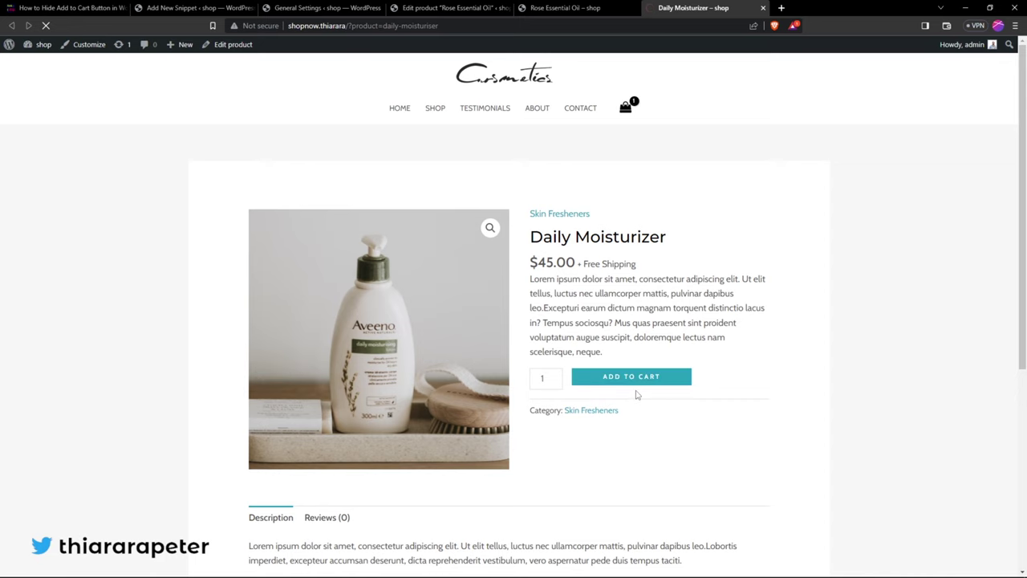
# Add 4 Rose Essential Oil to the cart once its countdown has ended.
pyautogui.click(590, 7)
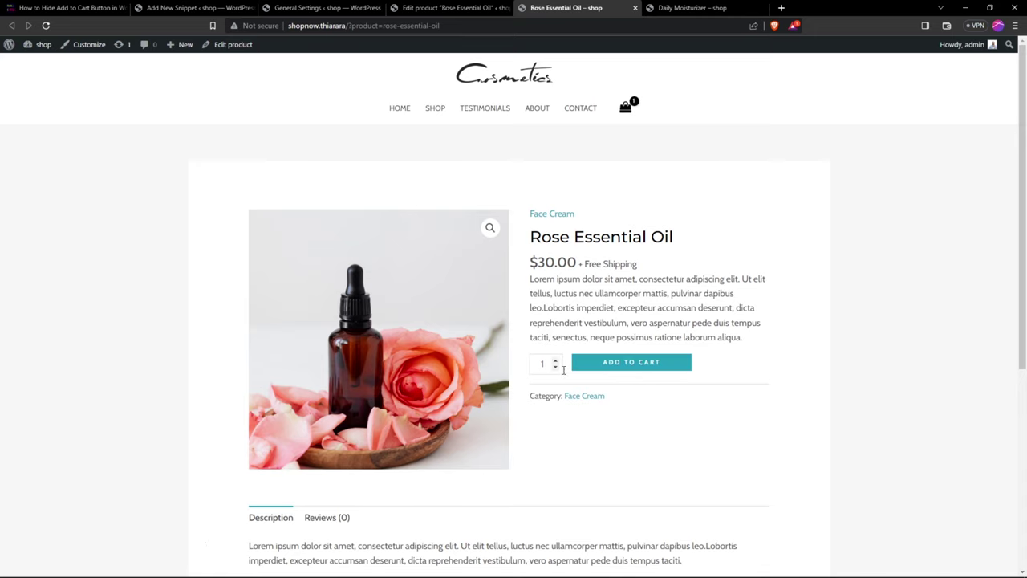
pyautogui.click(555, 360)
pyautogui.click(555, 360)
pyautogui.click(555, 360)
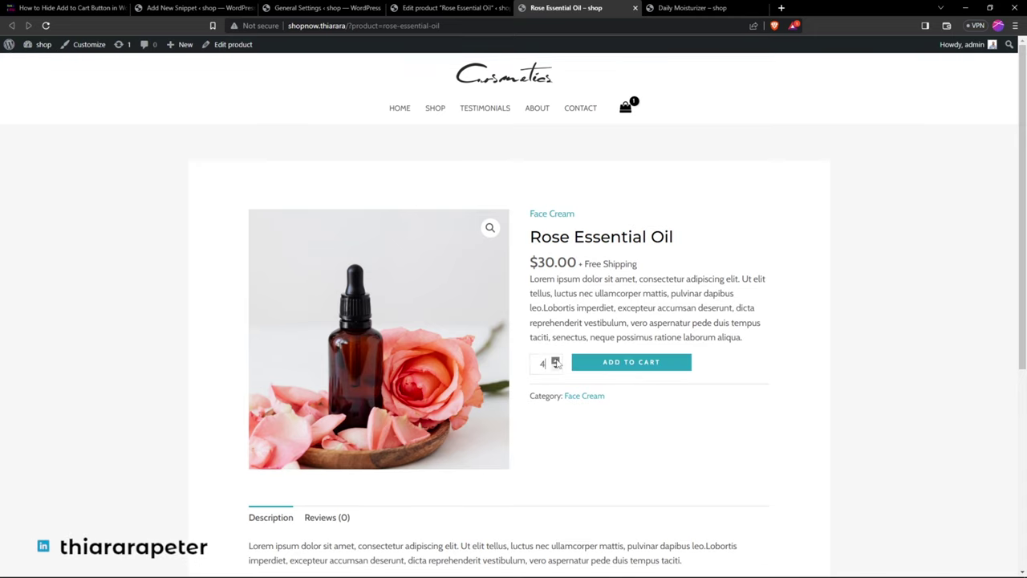
pyautogui.click(633, 366)
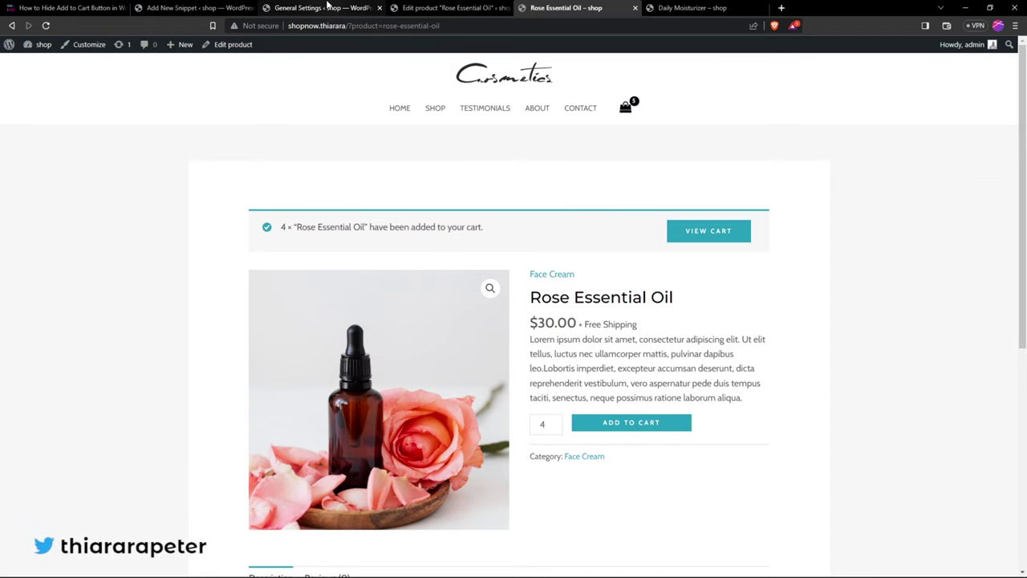
pyautogui.click(327, 7)
pyautogui.click(447, 9)
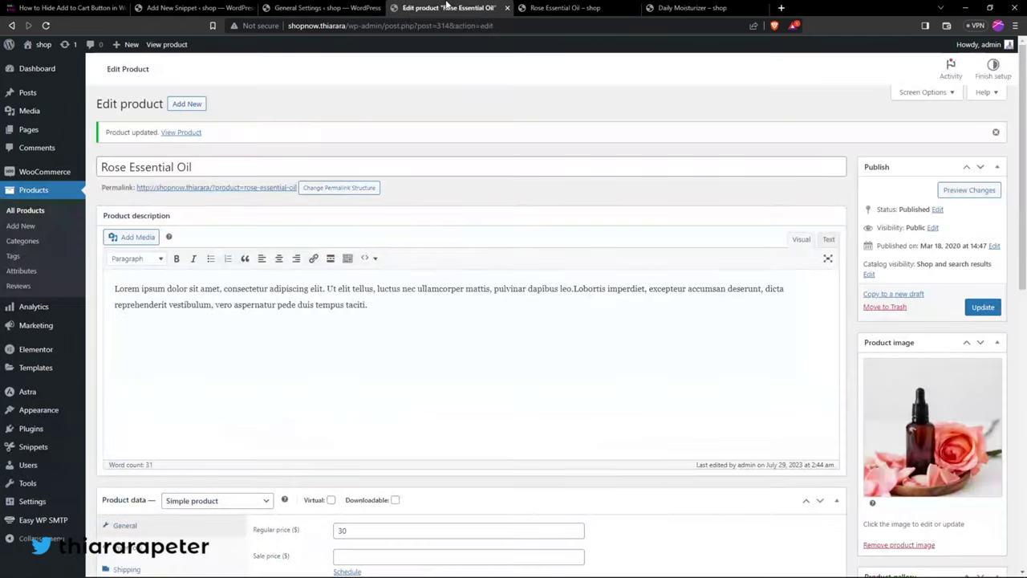
# Move Rose Essential Oil's end time to 02:46 AM and update the product.
pyautogui.scroll(-2, 433, 345)
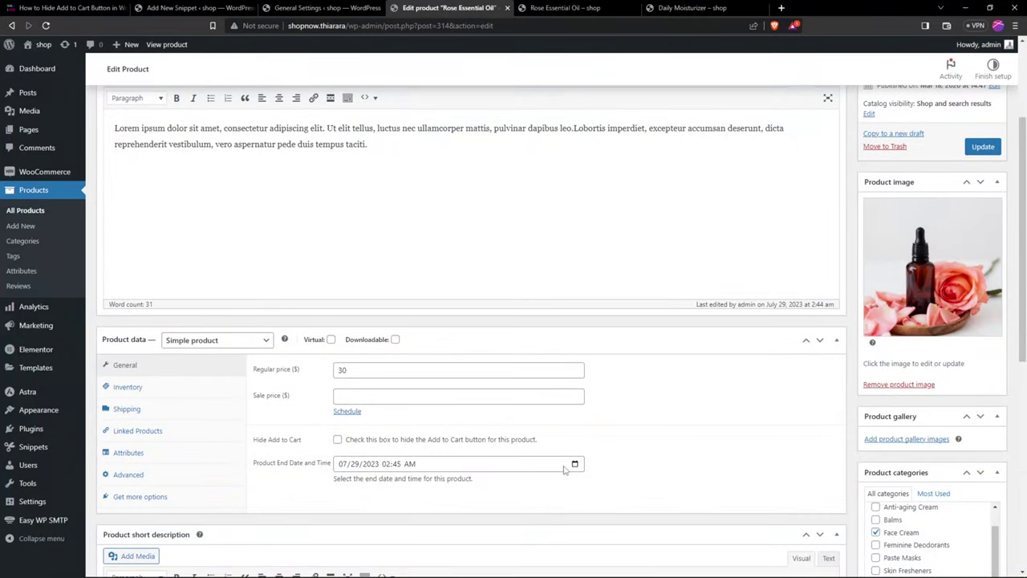
pyautogui.click(575, 465)
pyautogui.click(496, 341)
pyautogui.click(666, 383)
pyautogui.click(995, 145)
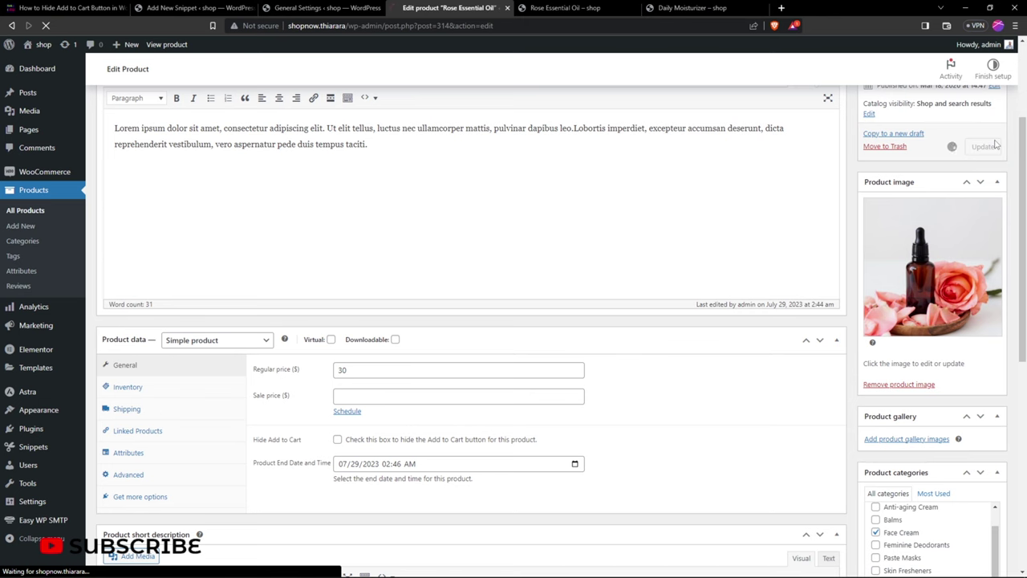
# Reload the store page, confirming resubmission, to see the cart-removal notice and 12-second countdown.
pyautogui.hotkey('ctrl', 'Tab')
pyautogui.press('F5')
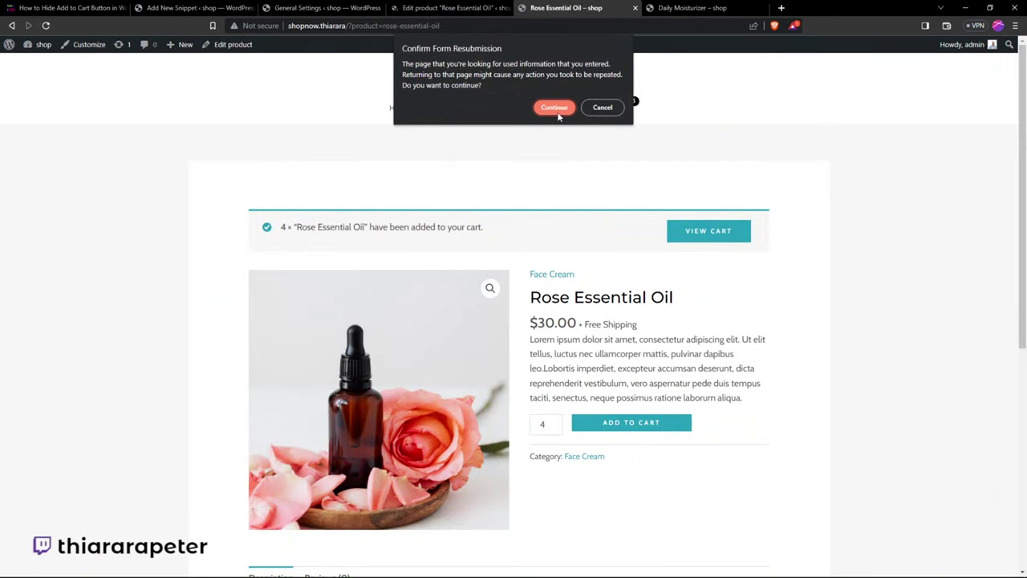
pyautogui.click(554, 106)
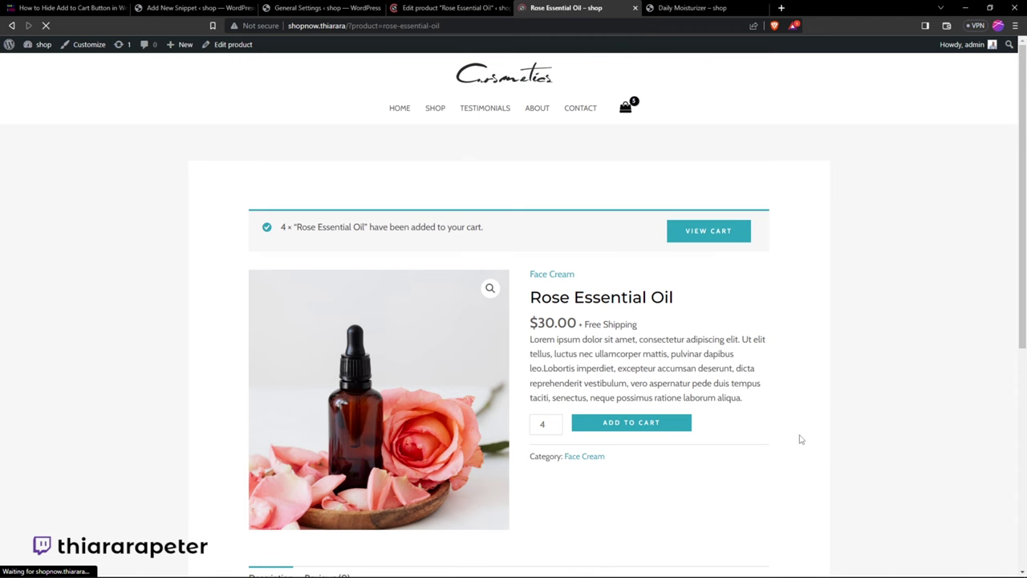
pyautogui.moveTo(457, 249); pyautogui.dragTo(236, 205)
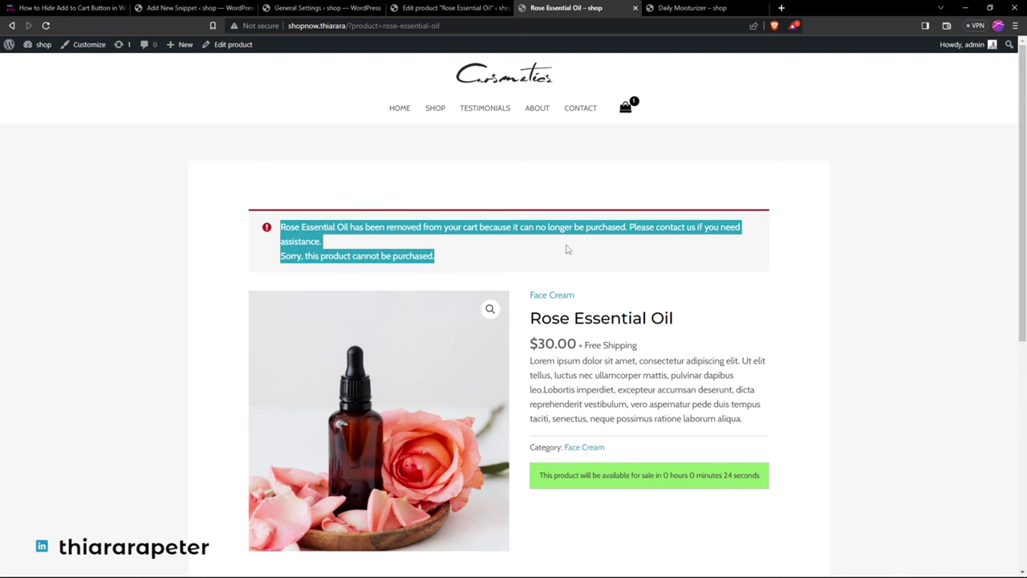
pyautogui.scroll(-2, 435, 312)
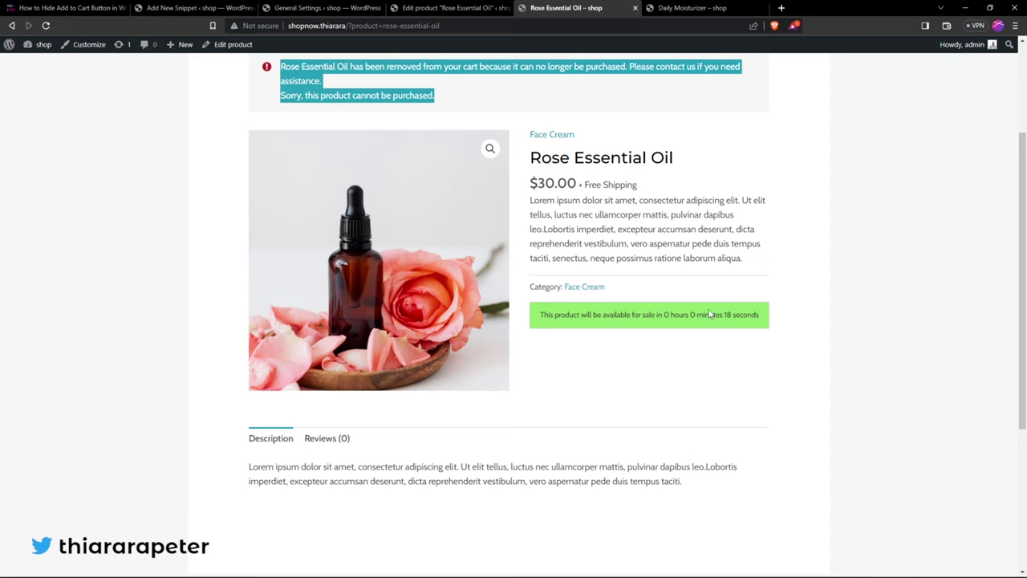
pyautogui.moveTo(759, 315); pyautogui.dragTo(725, 315)
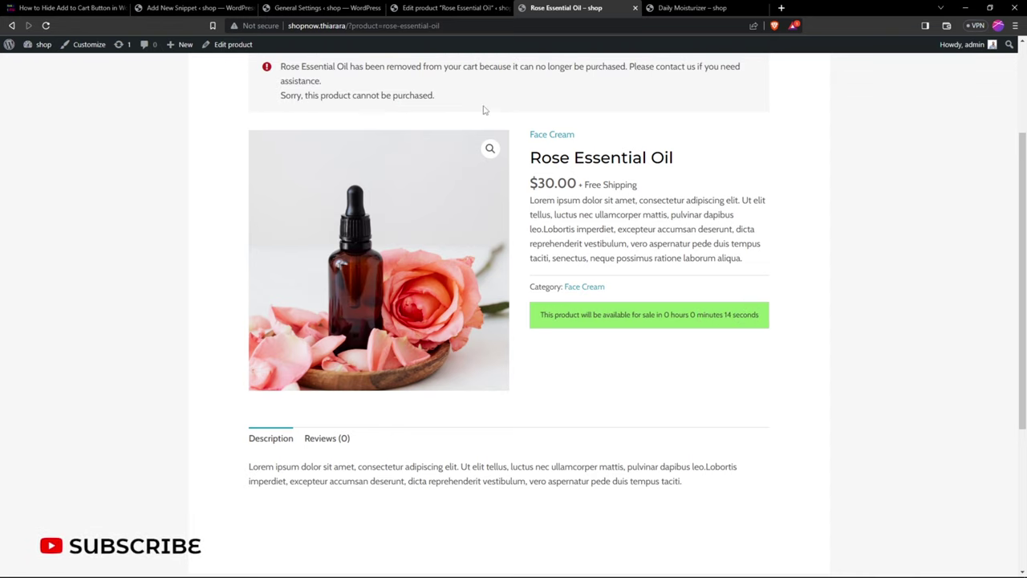
# Scroll through the countdown snippet's code in the snippet editor.
pyautogui.click(192, 7)
pyautogui.scroll(-5, 278, 294)
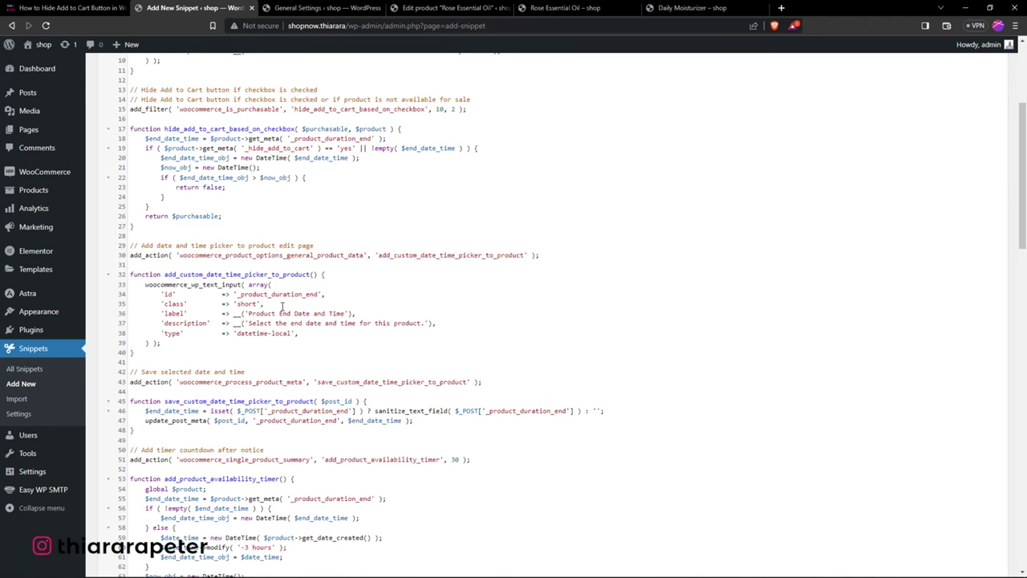
pyautogui.scroll(-2, 345, 297)
pyautogui.scroll(-4, 362, 270)
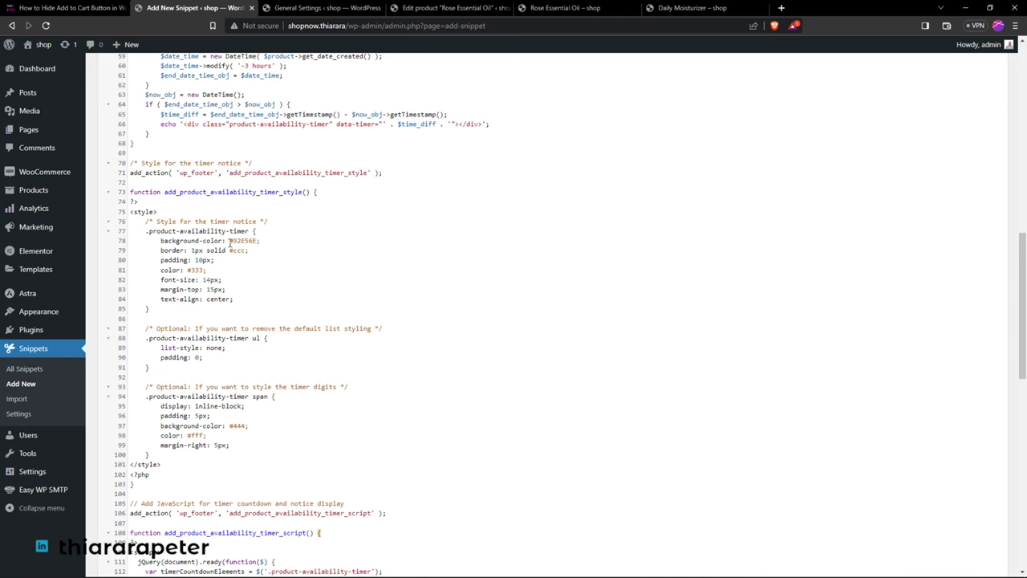
pyautogui.scroll(-4, 233, 239)
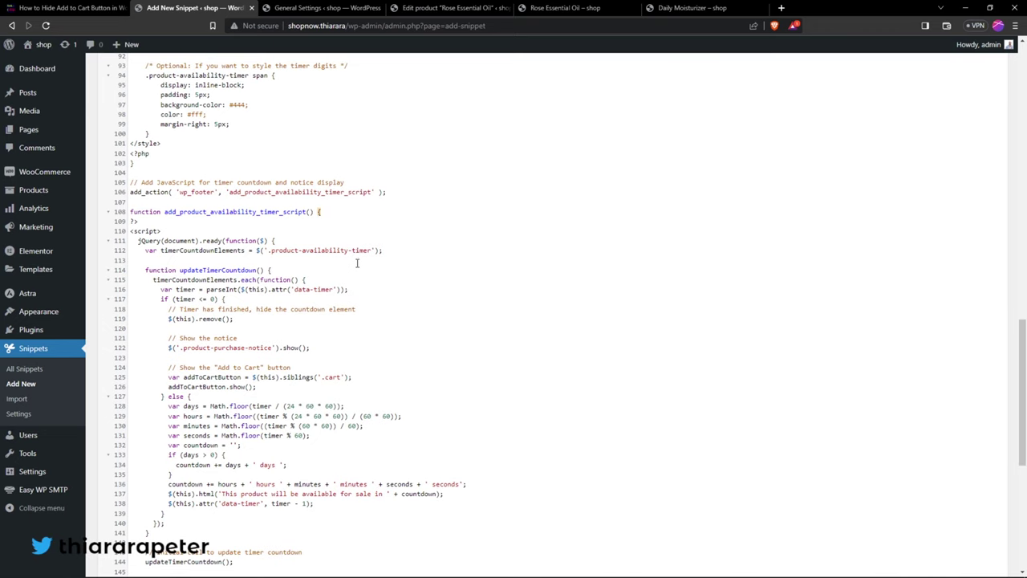
pyautogui.scroll(10, 357, 262)
pyautogui.scroll(2, 343, 255)
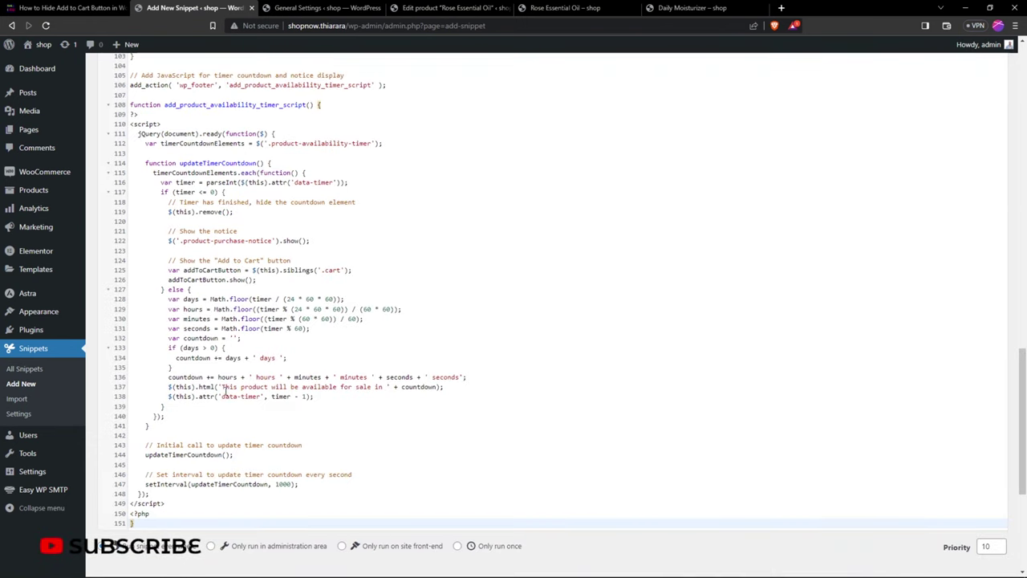
# Highlight the countdown message wording on line 137, then return to the Rose Essential Oil store page.
pyautogui.moveTo(225, 388); pyautogui.dragTo(387, 389)
pyautogui.click(385, 391)
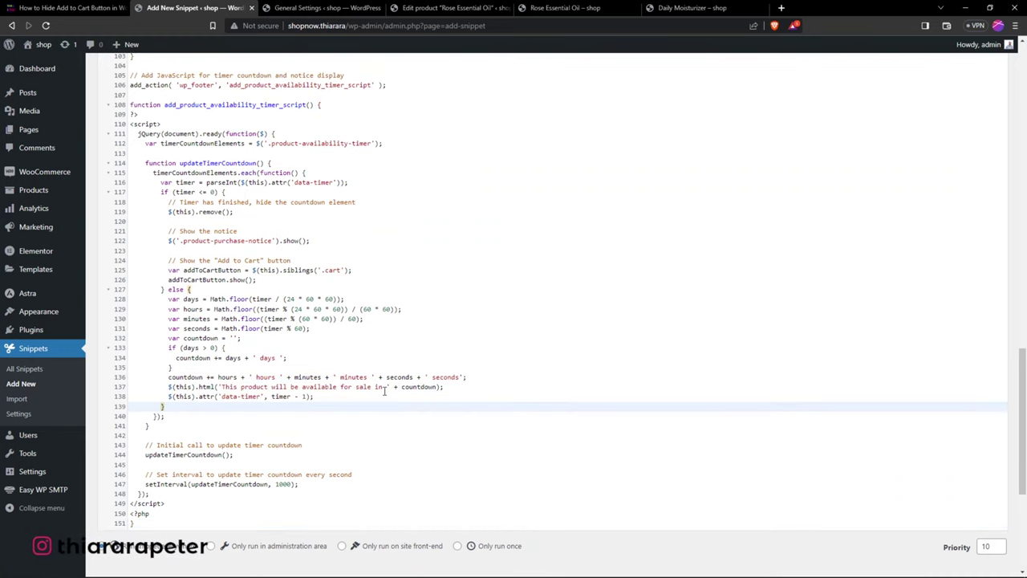
pyautogui.moveTo(384, 387); pyautogui.dragTo(340, 387)
pyautogui.moveTo(249, 380); pyautogui.dragTo(221, 389)
pyautogui.click(430, 455)
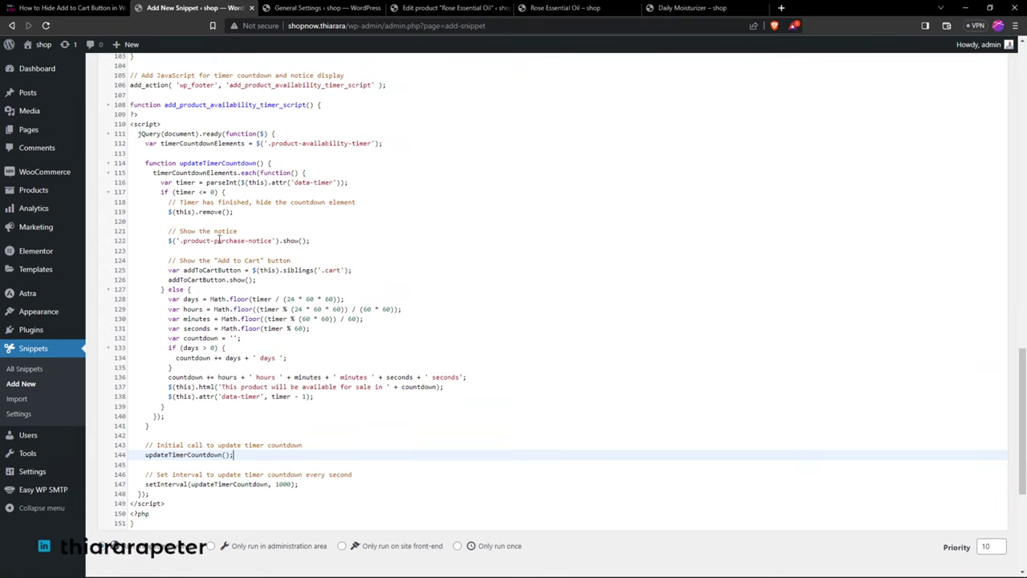
pyautogui.moveTo(383, 387); pyautogui.dragTo(219, 386)
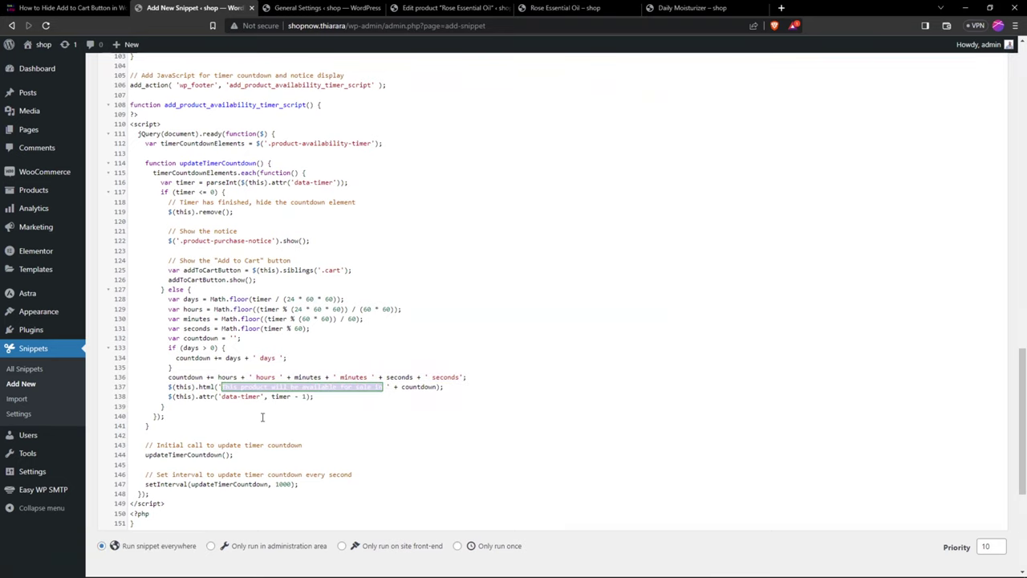
pyautogui.click(261, 417)
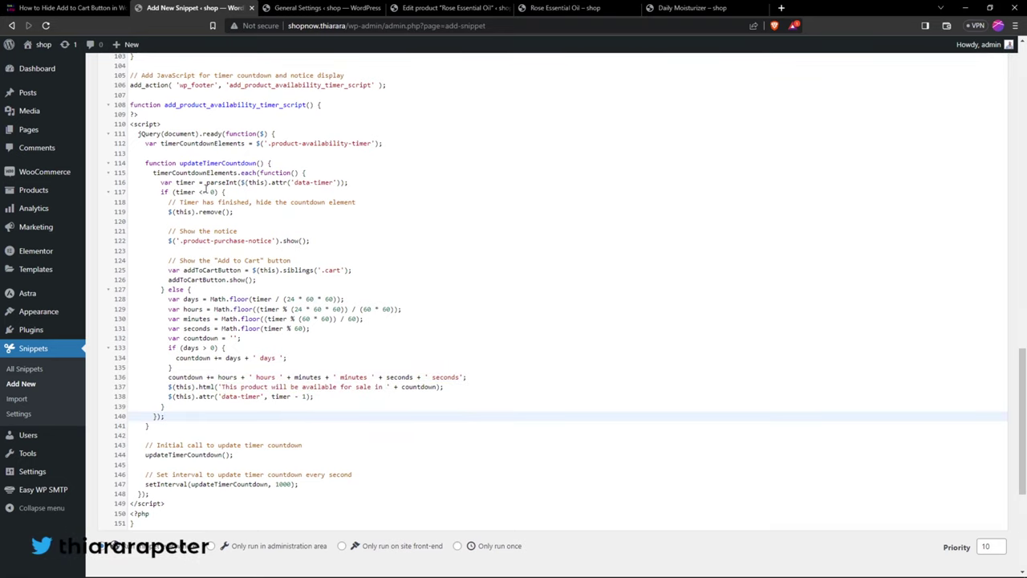
pyautogui.moveTo(386, 388); pyautogui.dragTo(225, 388)
pyautogui.click(226, 388)
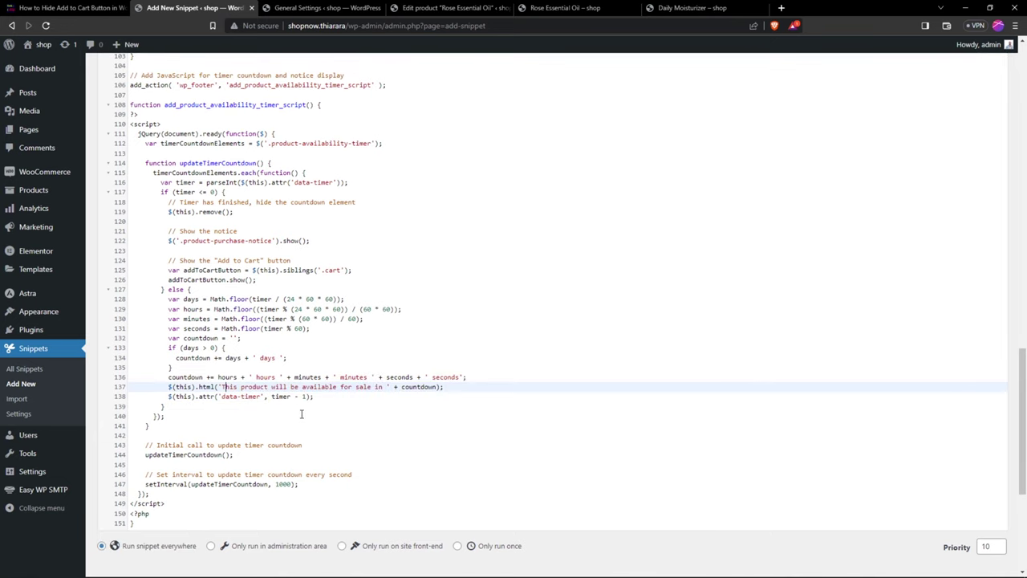
pyautogui.click(459, 7)
pyautogui.click(546, 6)
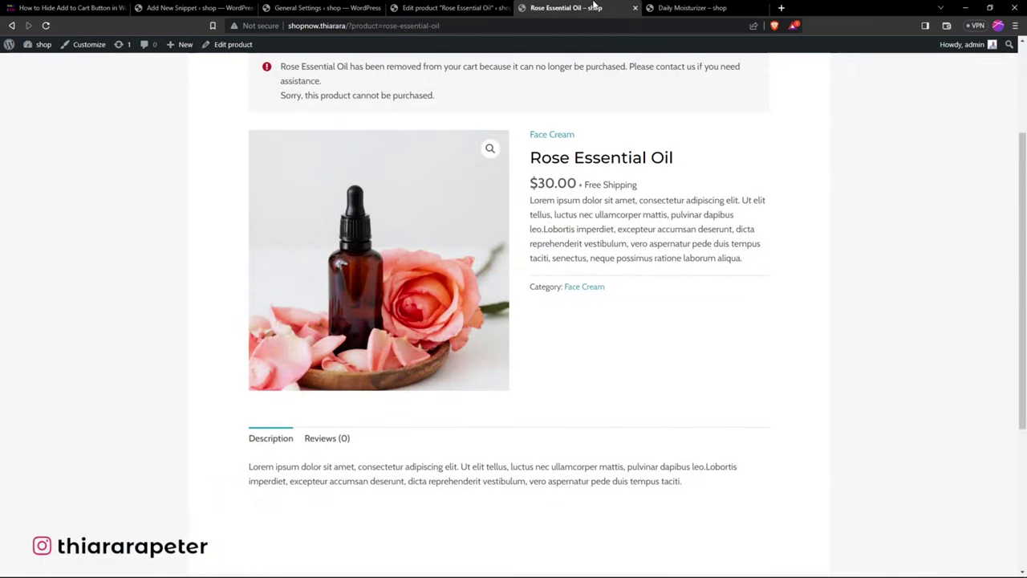